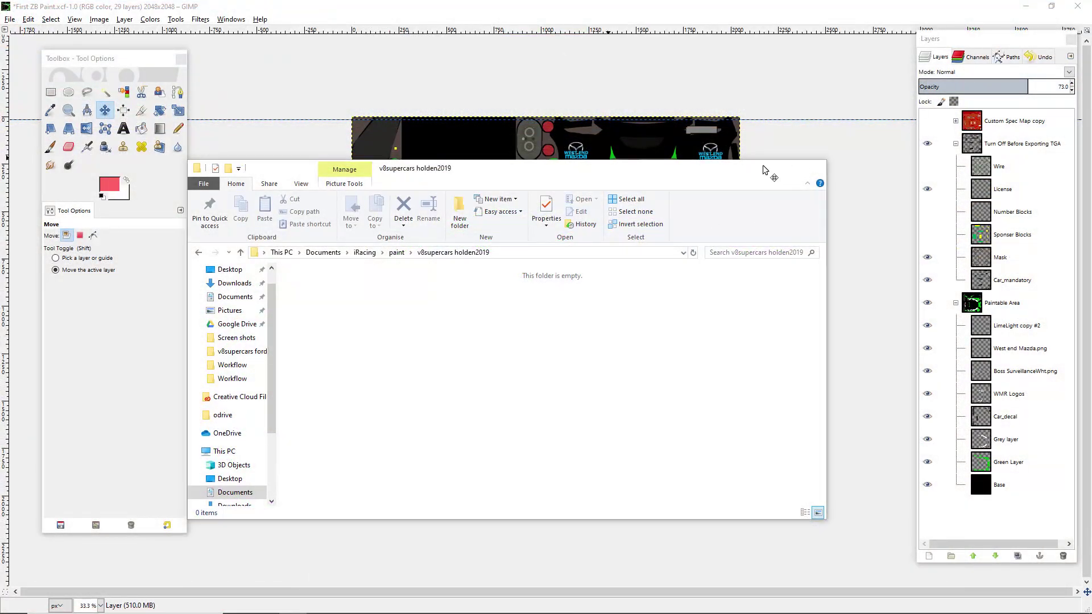
pyautogui.click(764, 170)
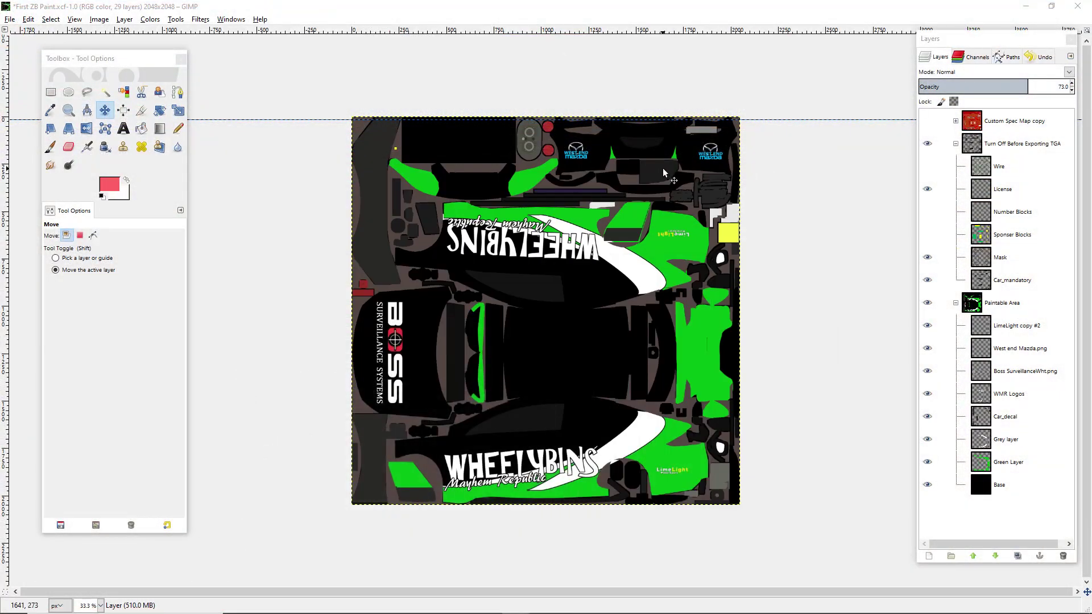
pyautogui.click(294, 604)
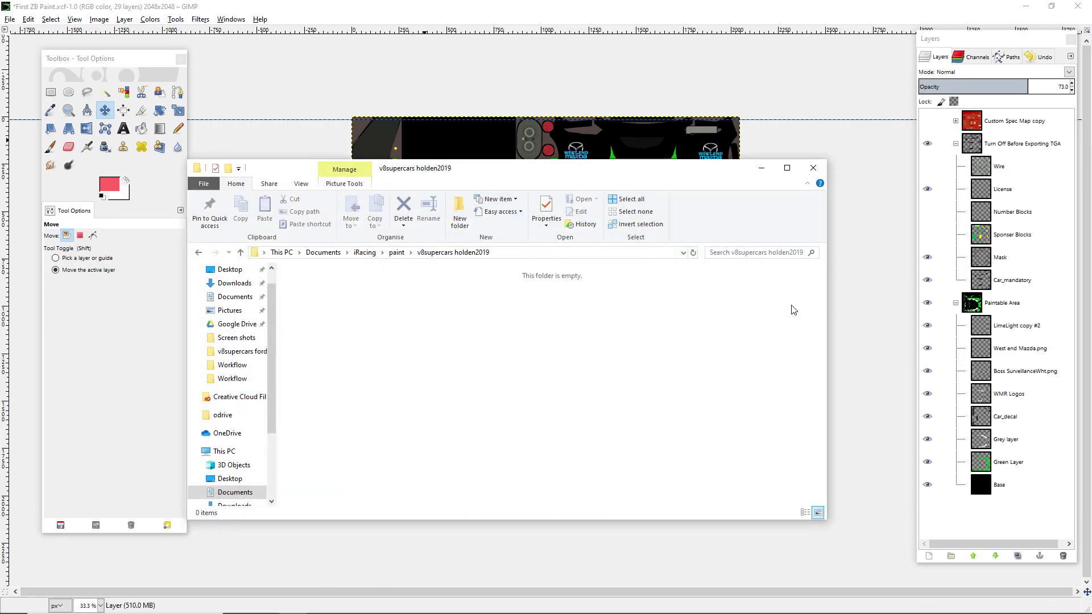
pyautogui.moveTo(778, 587)
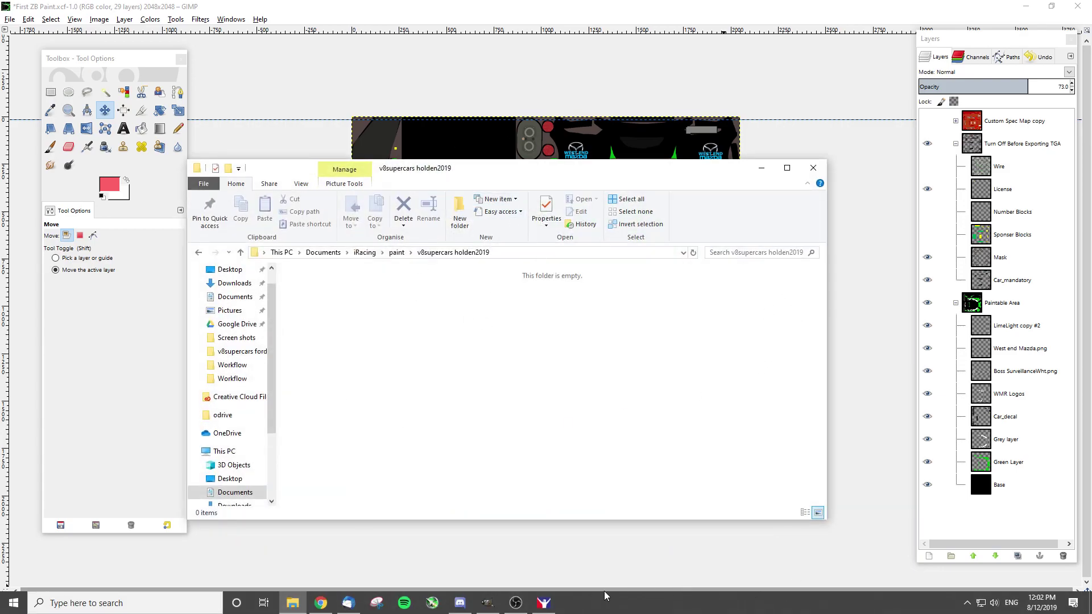
pyautogui.click(967, 603)
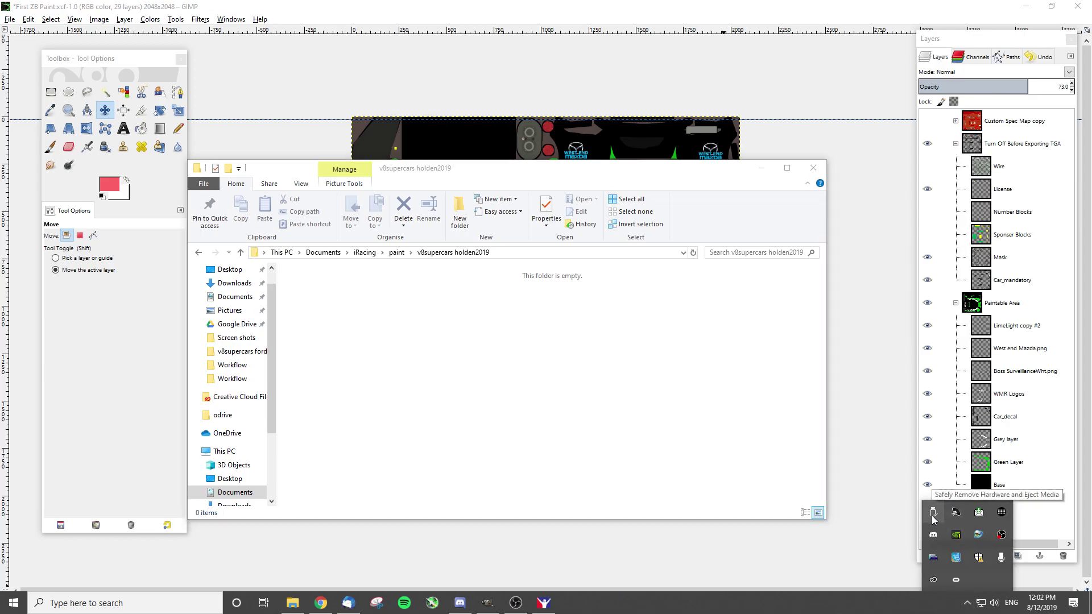
pyautogui.click(462, 320)
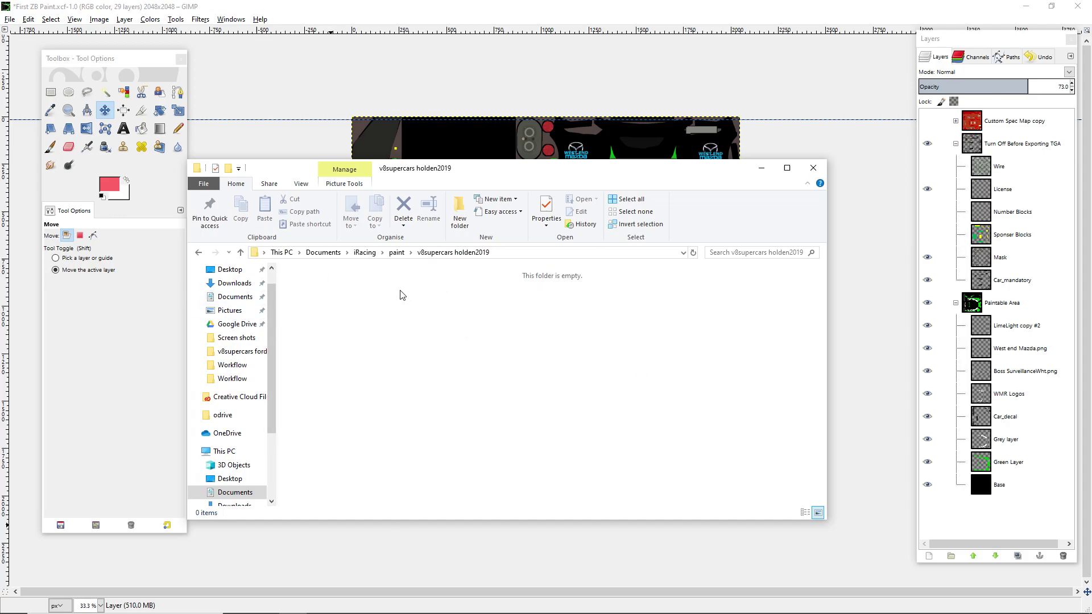
pyautogui.click(765, 171)
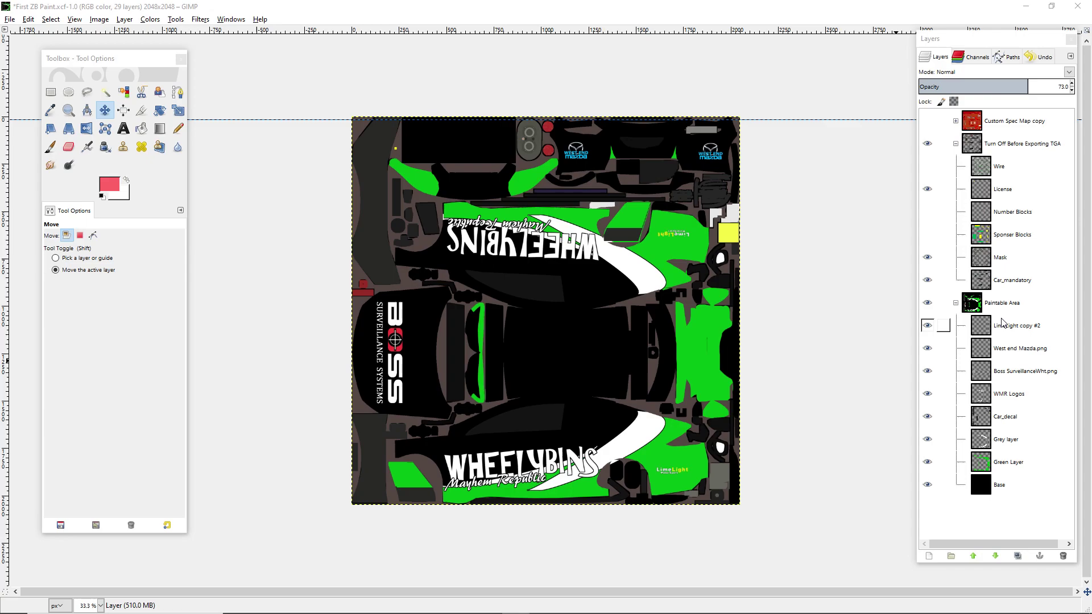
pyautogui.click(930, 328)
pyautogui.moveTo(933, 346); pyautogui.dragTo(932, 482)
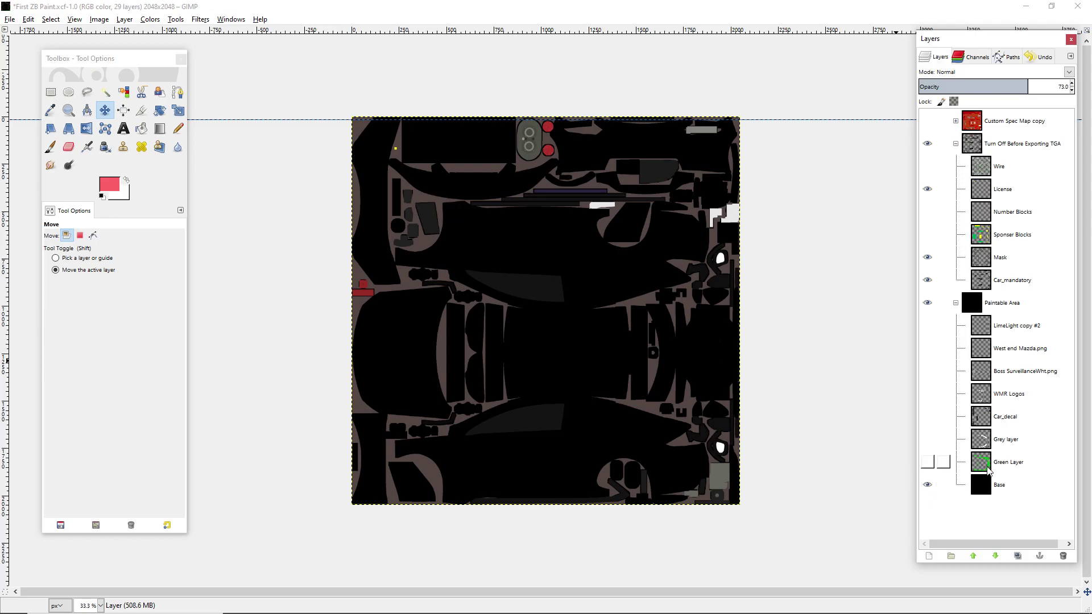
pyautogui.click(927, 462)
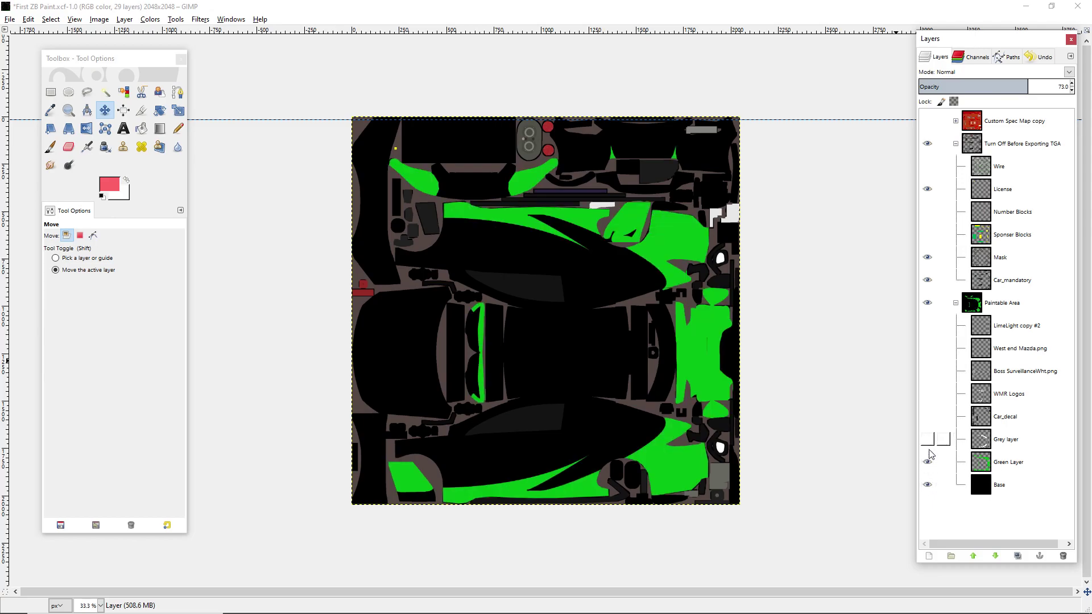
pyautogui.click(932, 443)
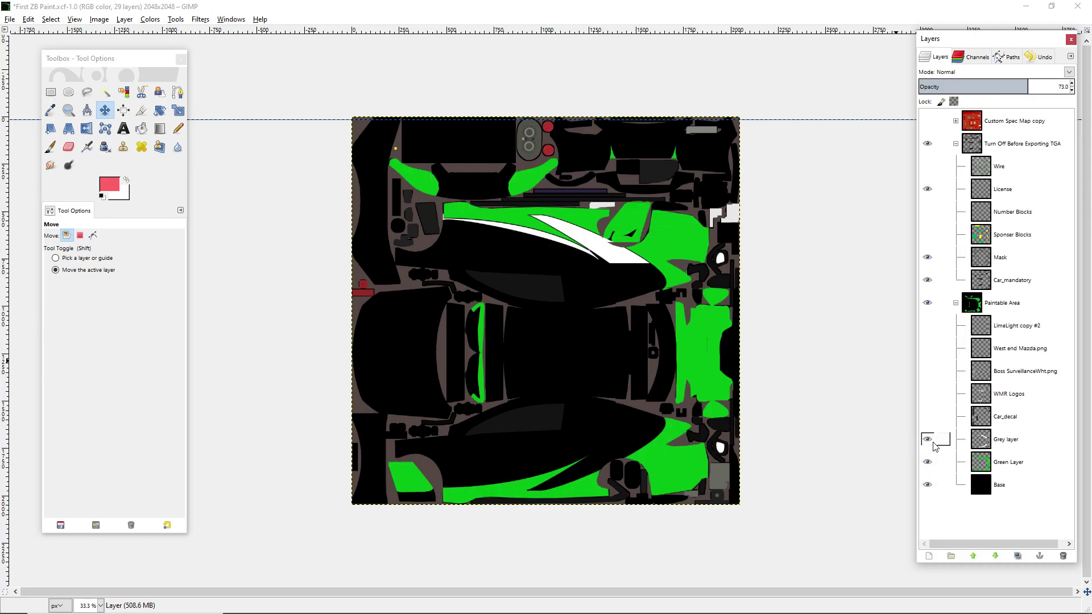
pyautogui.click(928, 419)
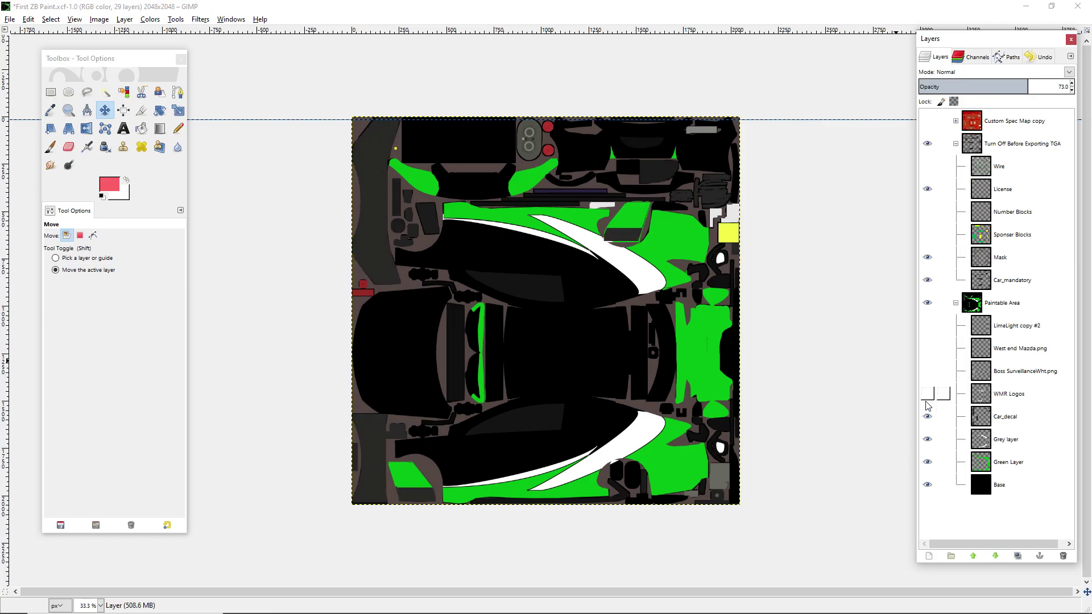
pyautogui.click(928, 394)
pyautogui.click(928, 371)
pyautogui.click(928, 348)
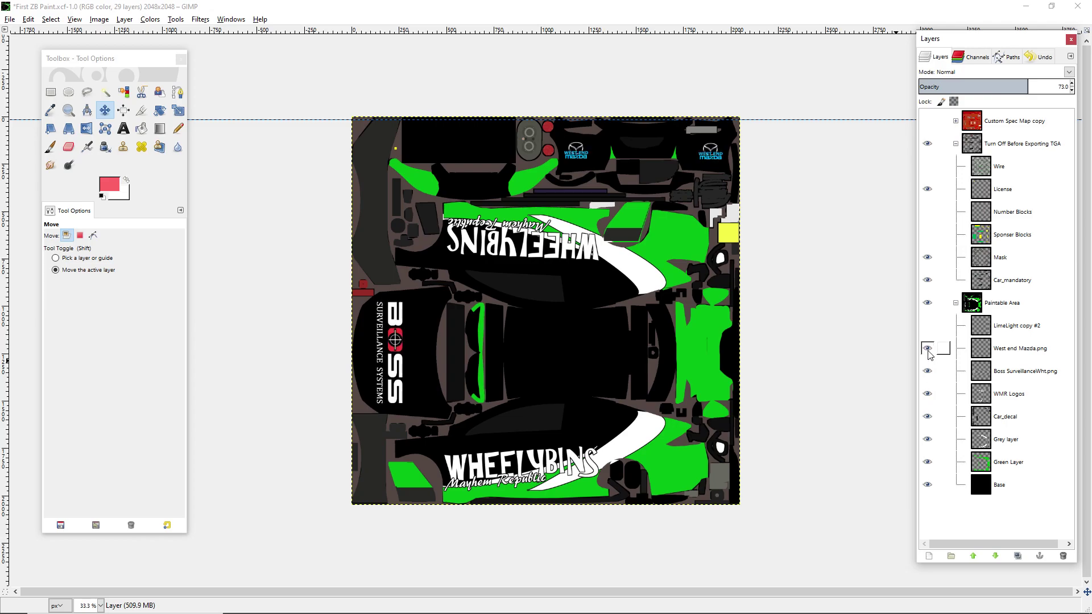
pyautogui.click(927, 327)
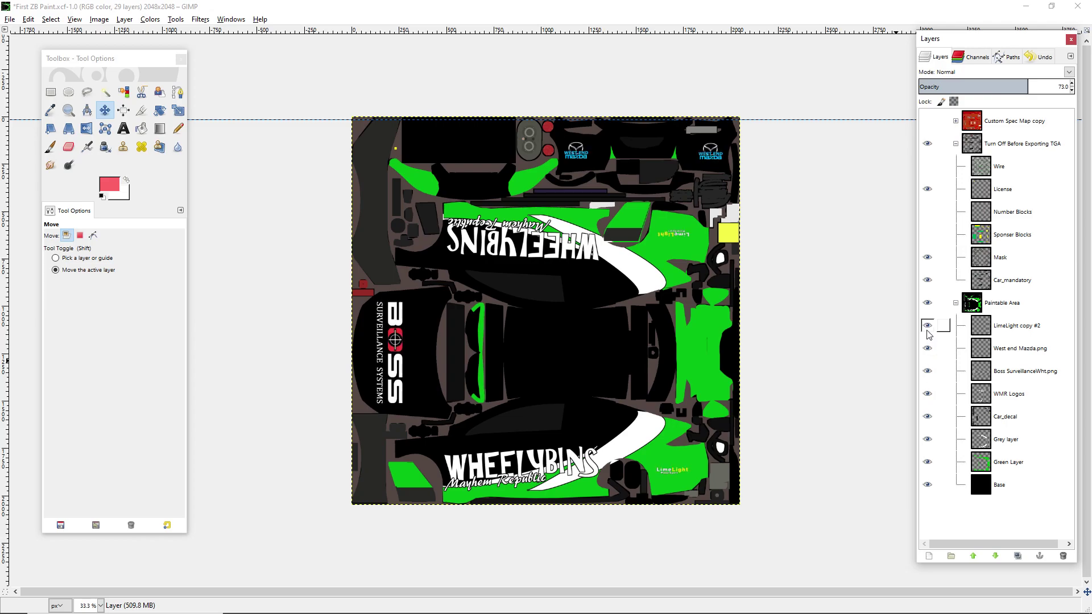
pyautogui.click(241, 12)
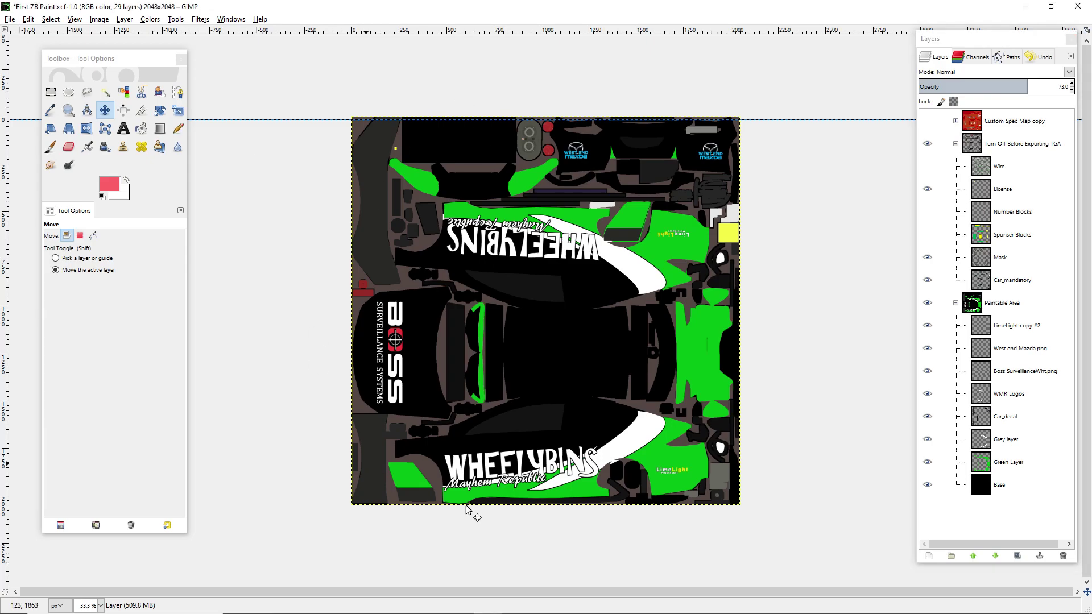
# - Export the livery as car_<member ID>.tga, without the 'spec_' prefix, into the holden2019 folder
pyautogui.click(11, 20)
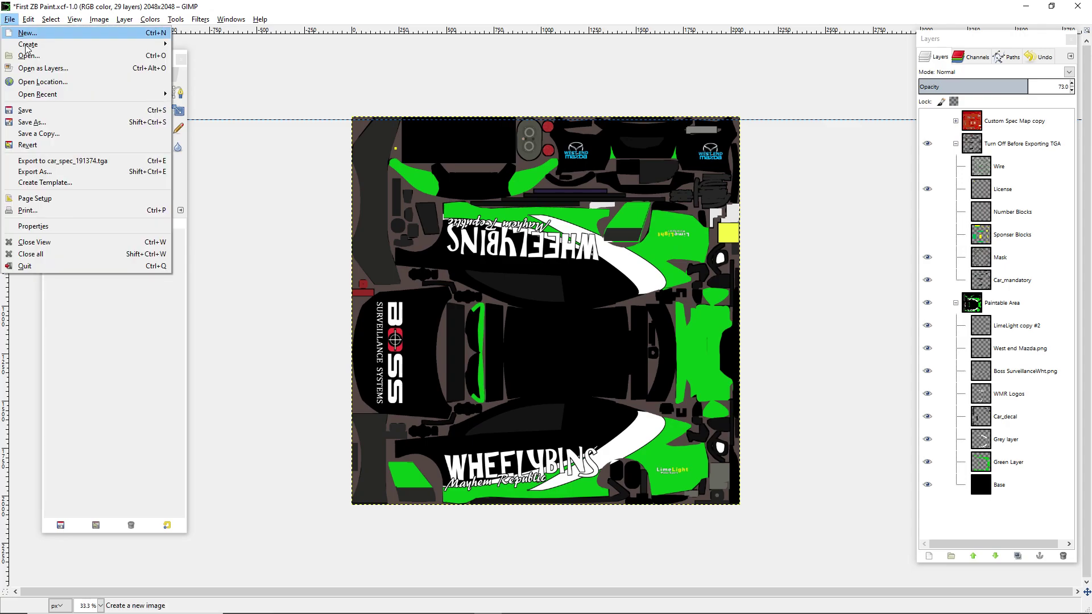
pyautogui.click(70, 173)
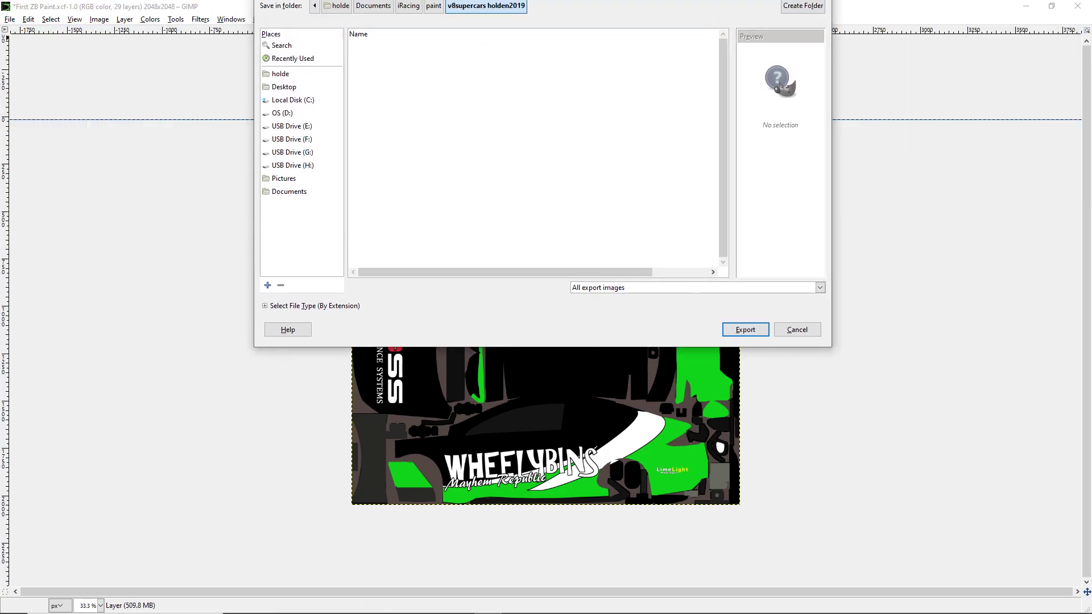
pyautogui.click(325, 143)
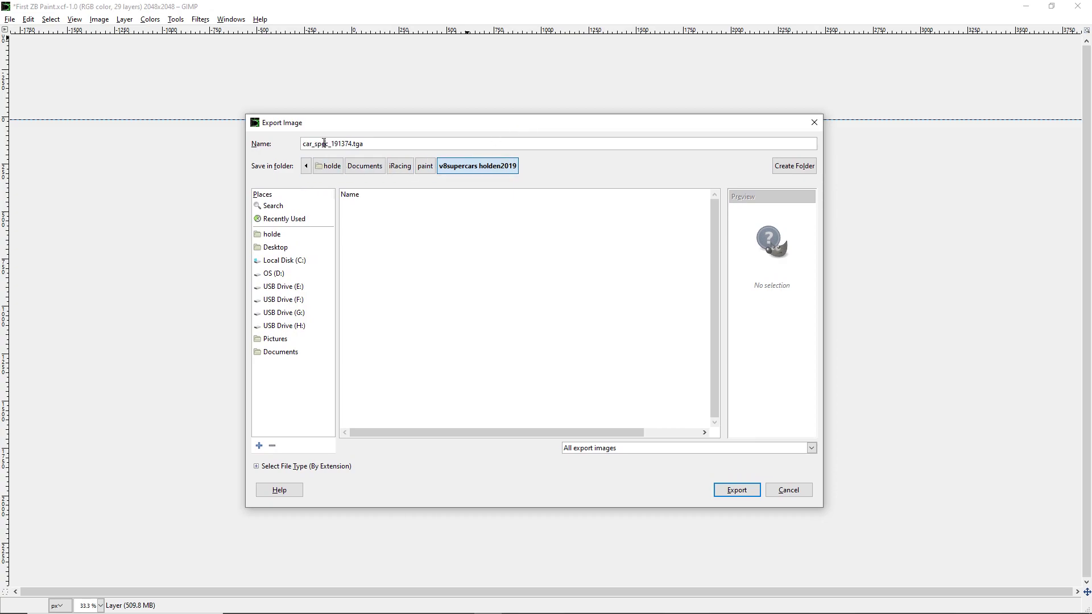
pyautogui.click(332, 144)
pyautogui.press('BackSpace')
pyautogui.press('BackSpace')
pyautogui.press('BackSpace')
pyautogui.press('BackSpace')
pyautogui.press('BackSpace')
pyautogui.press('BackSpace')
pyautogui.write('1')
pyautogui.click(731, 489)
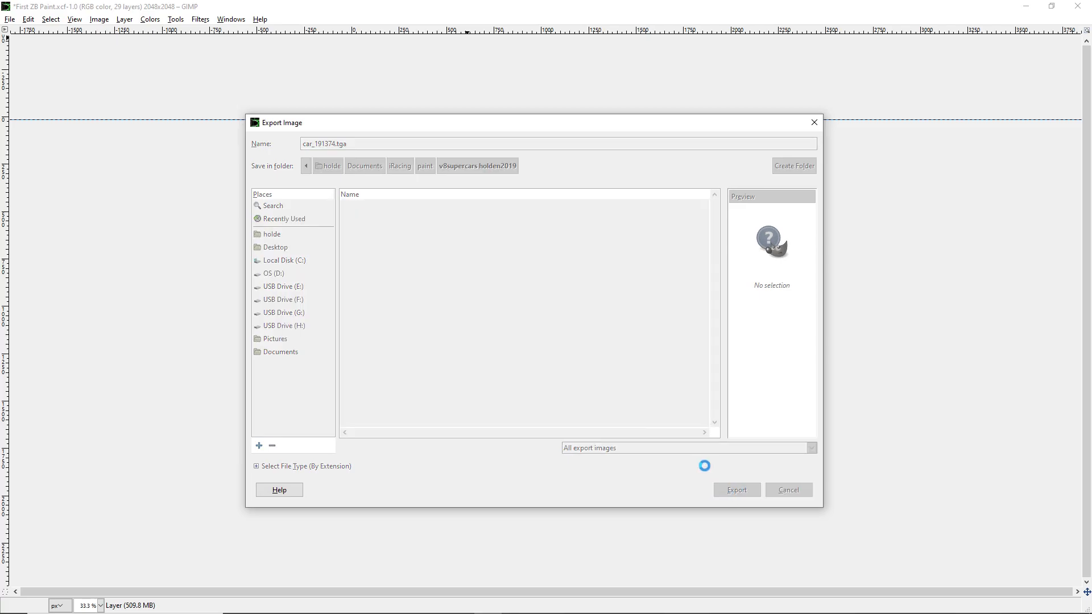
pyautogui.click(549, 347)
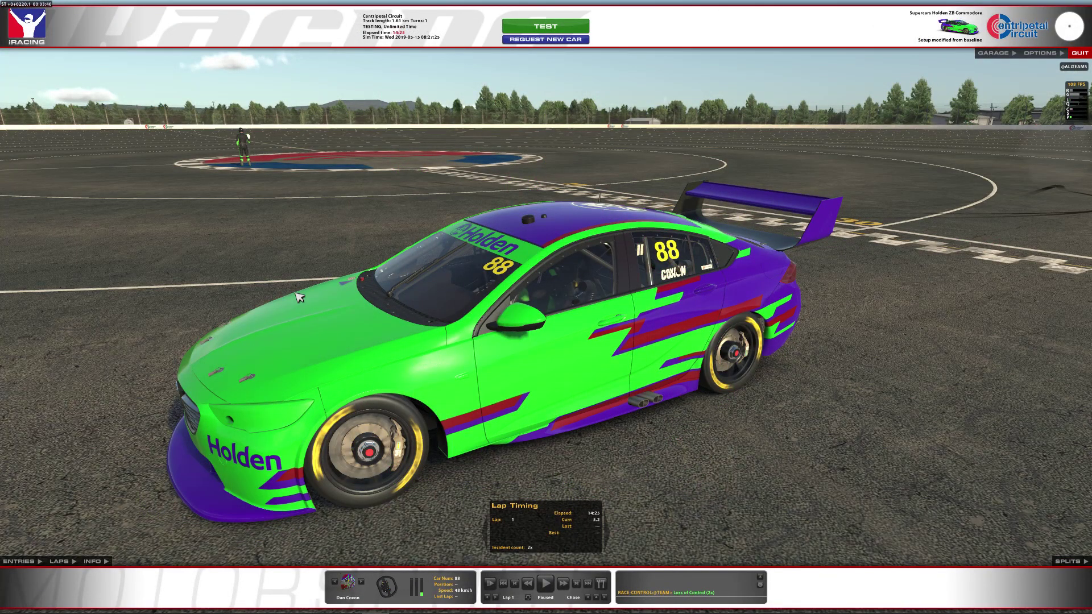
# - Reload iRacing's car paints with Ctrl+R so the Holden shows the dark Wheelybins livery
pyautogui.hotkey('ctrl', 'r')
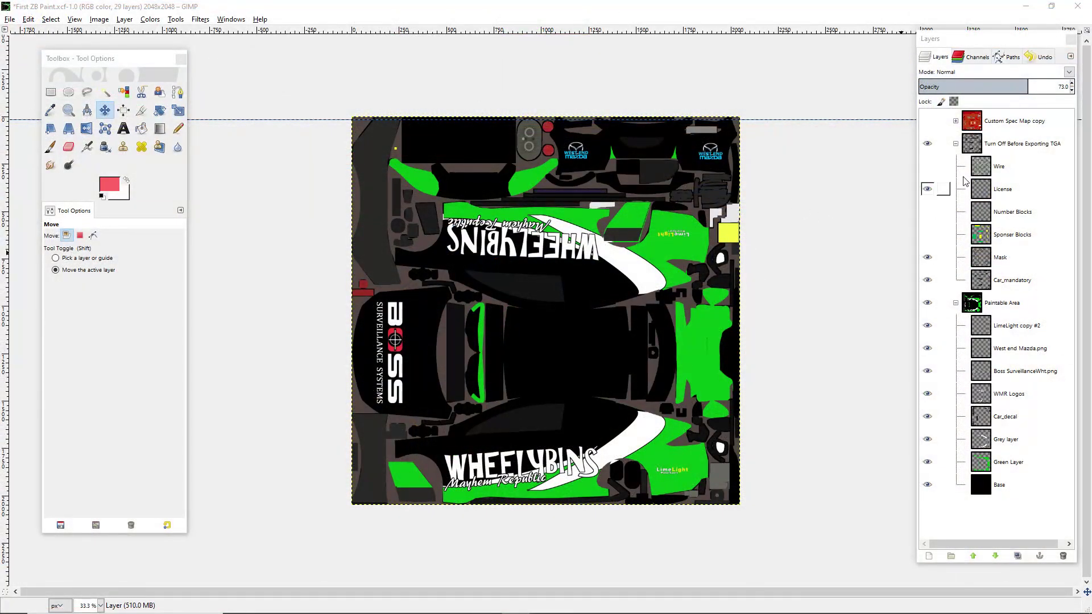
pyautogui.click(927, 303)
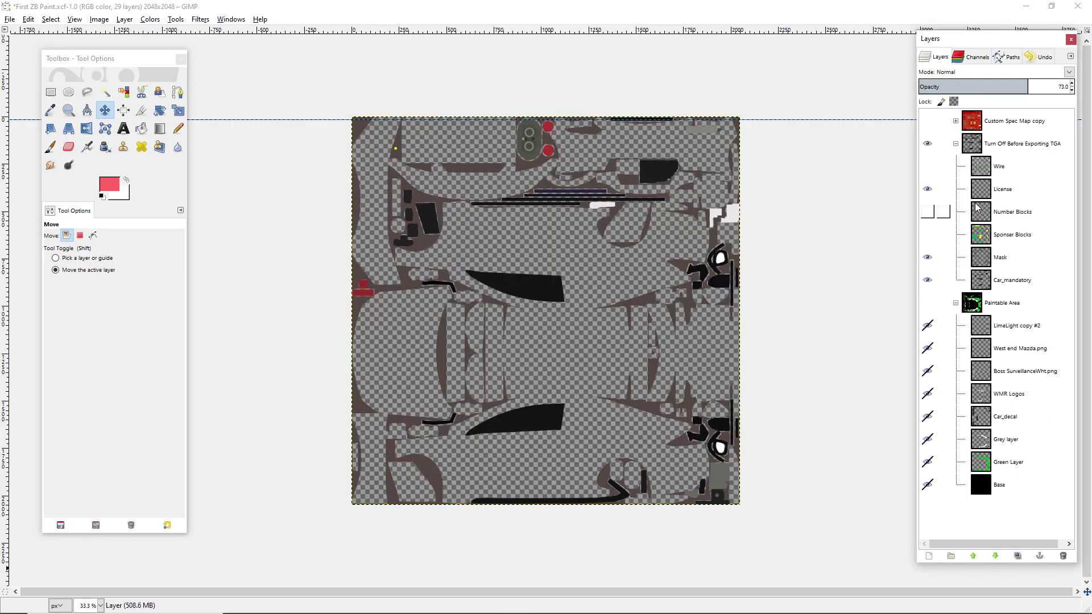
pyautogui.click(928, 122)
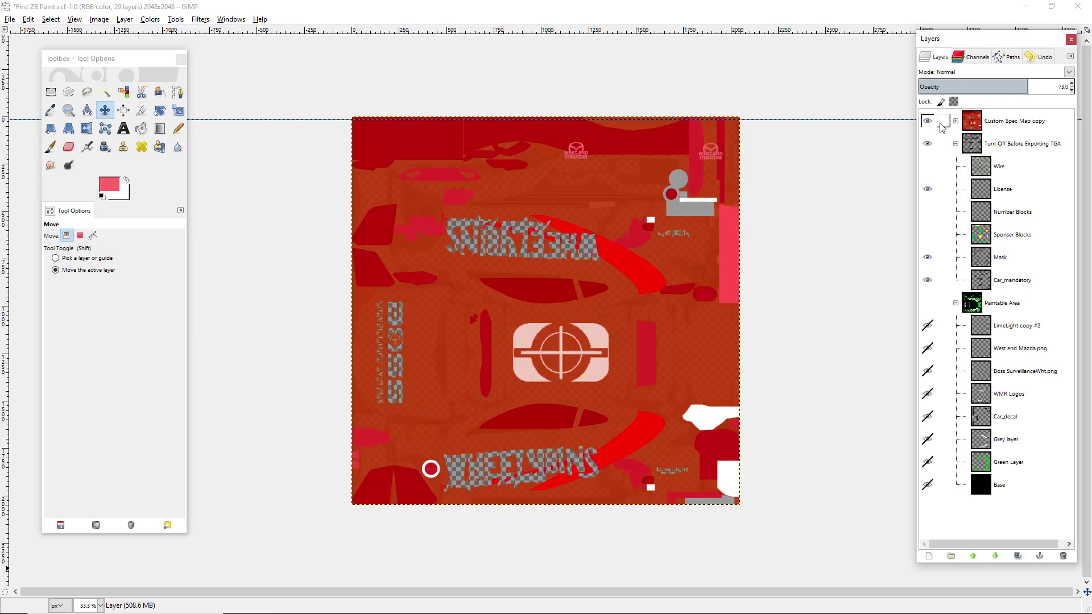
pyautogui.click(957, 121)
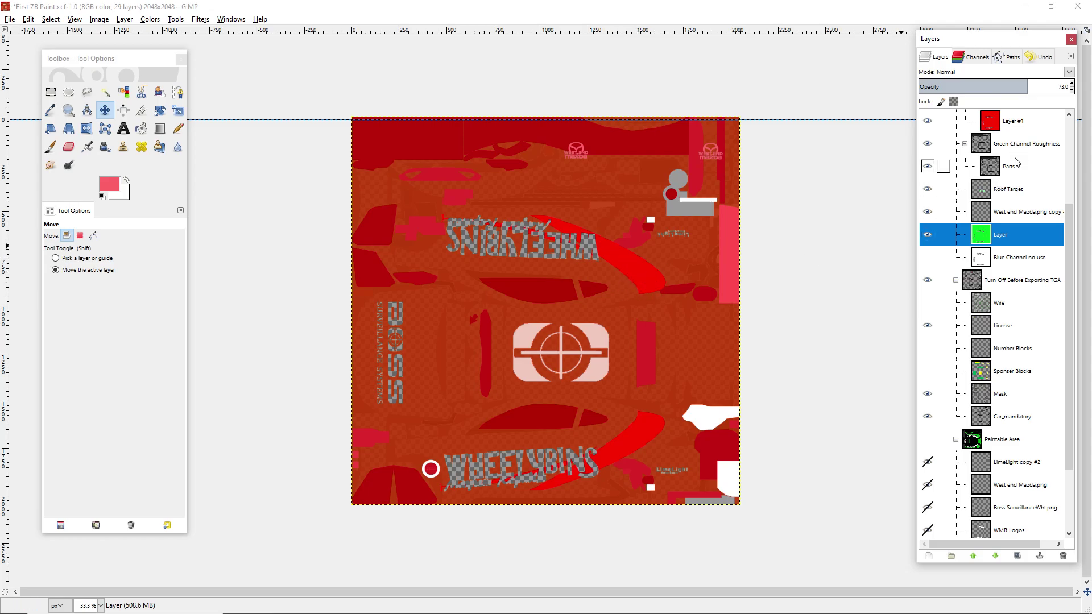
pyautogui.scroll(5, 1016, 163)
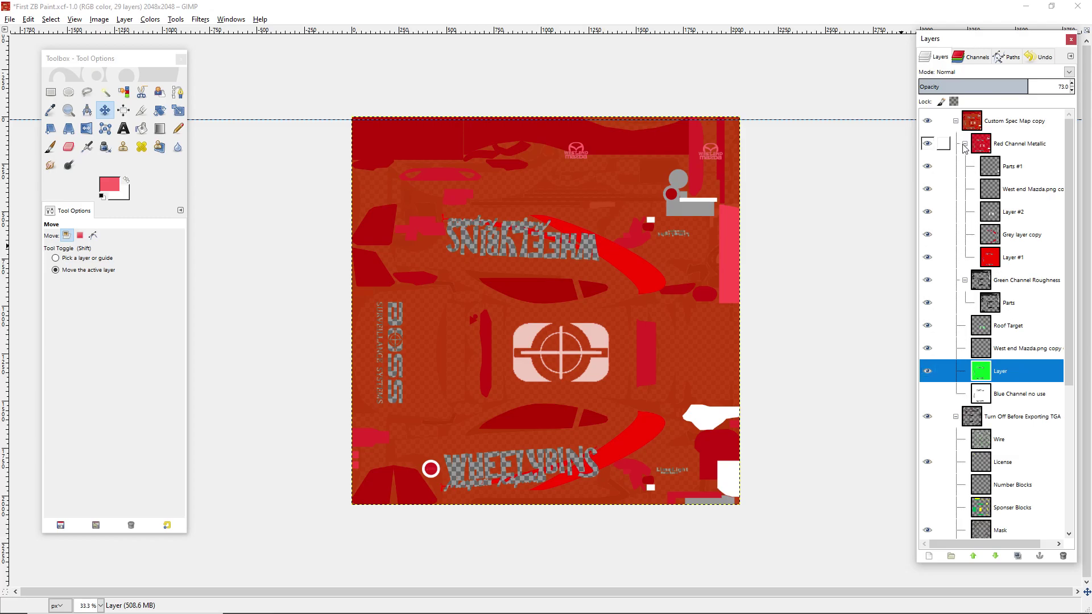
pyautogui.click(928, 143)
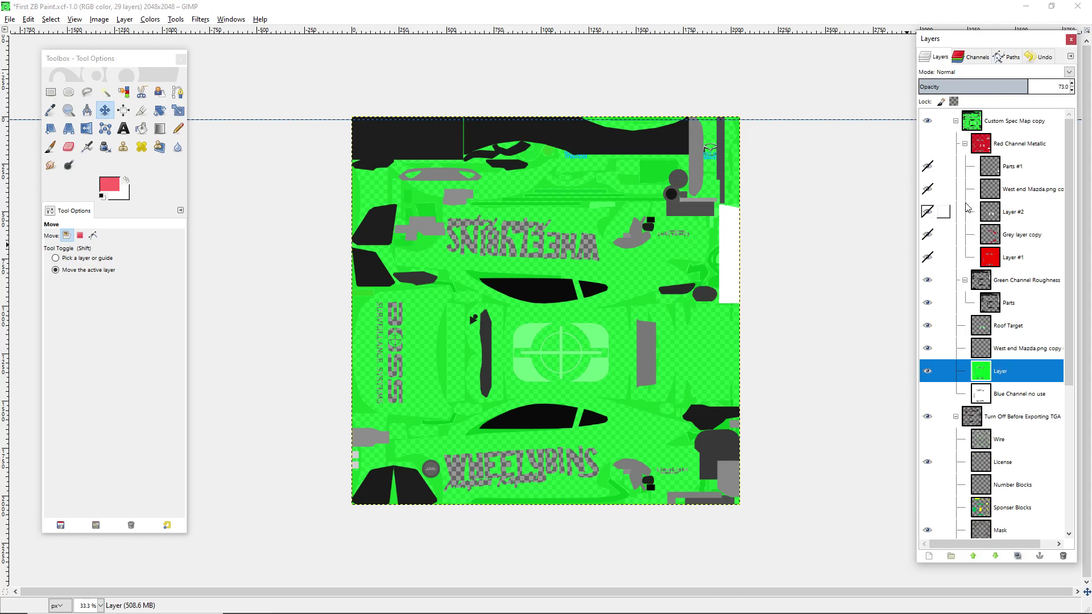
pyautogui.click(928, 143)
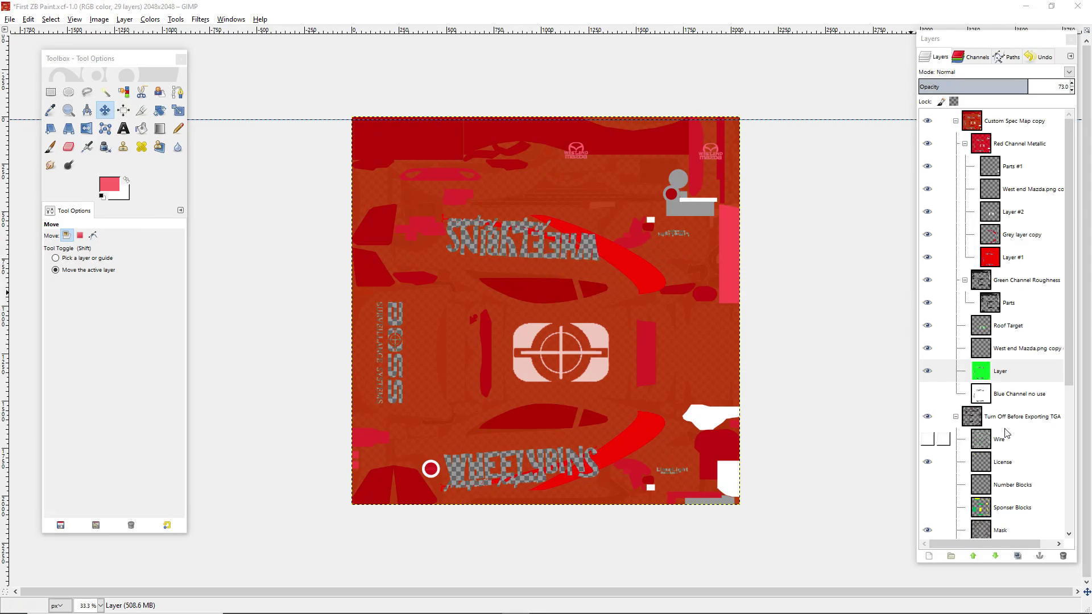
pyautogui.moveTo(1067, 350); pyautogui.dragTo(1078, 491)
pyautogui.click(1016, 441)
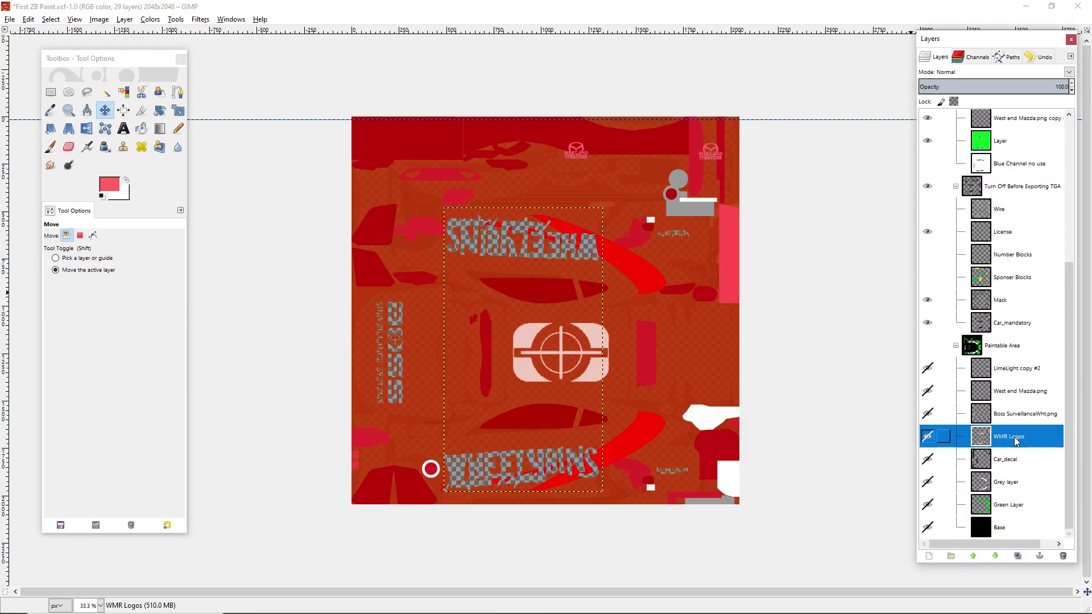
pyautogui.rightClick(1016, 441)
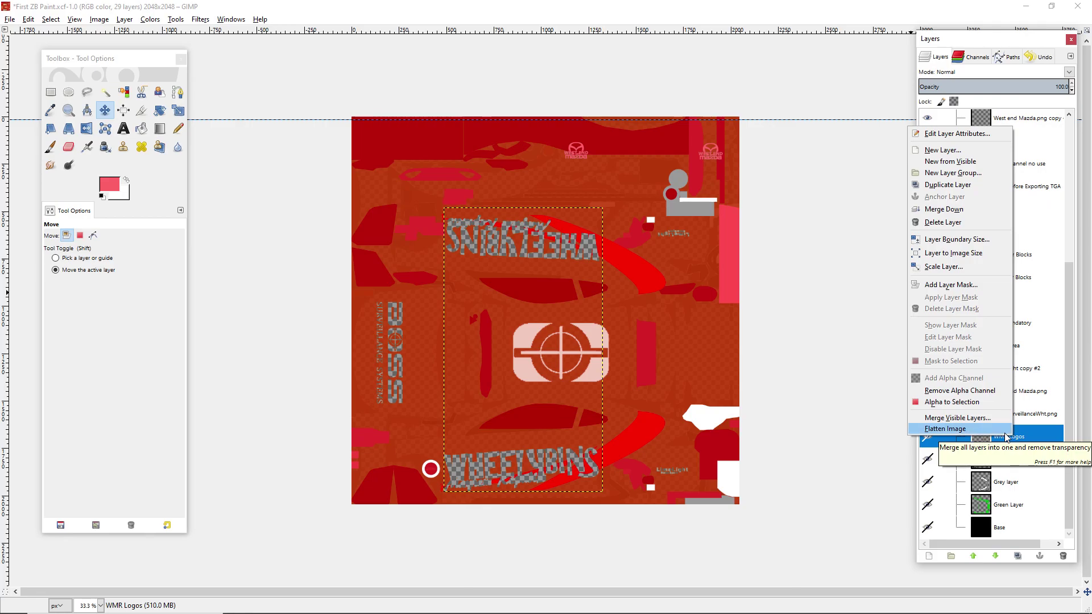
pyautogui.click(967, 402)
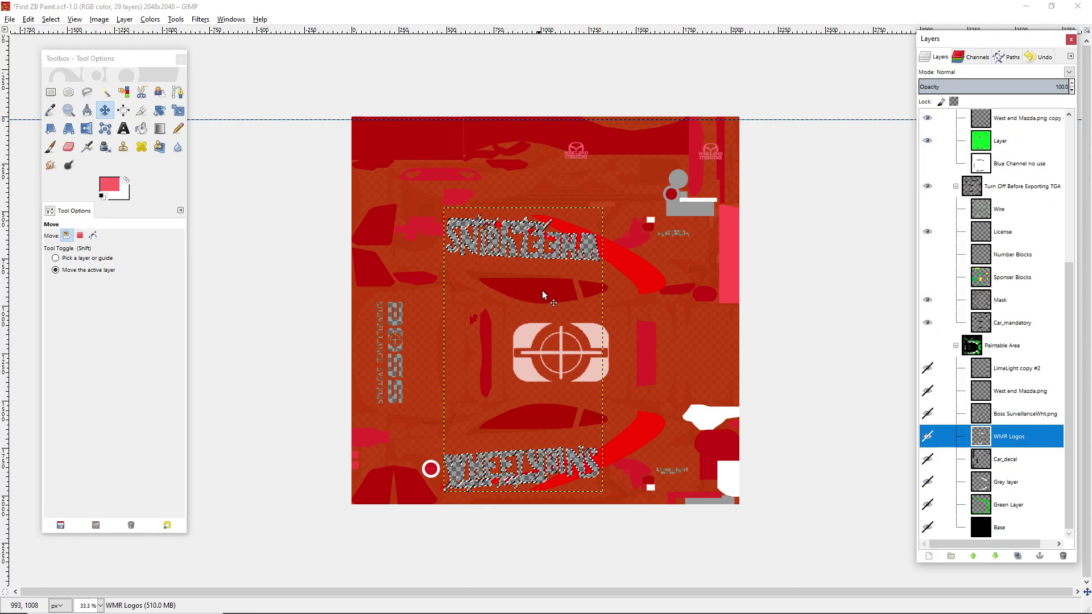
pyautogui.scroll(5, 999, 277)
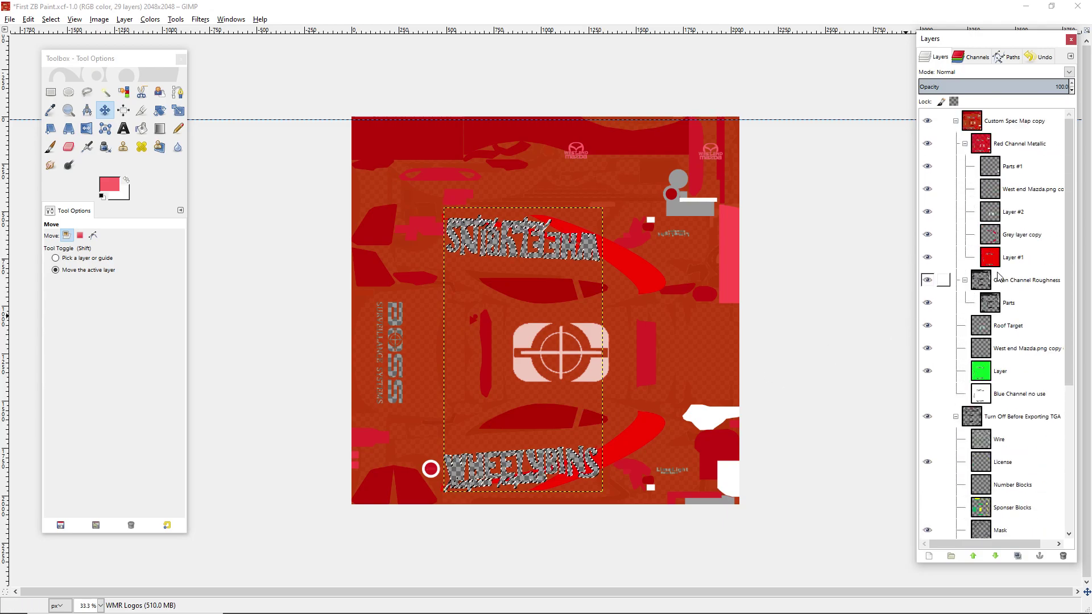
pyautogui.click(1019, 238)
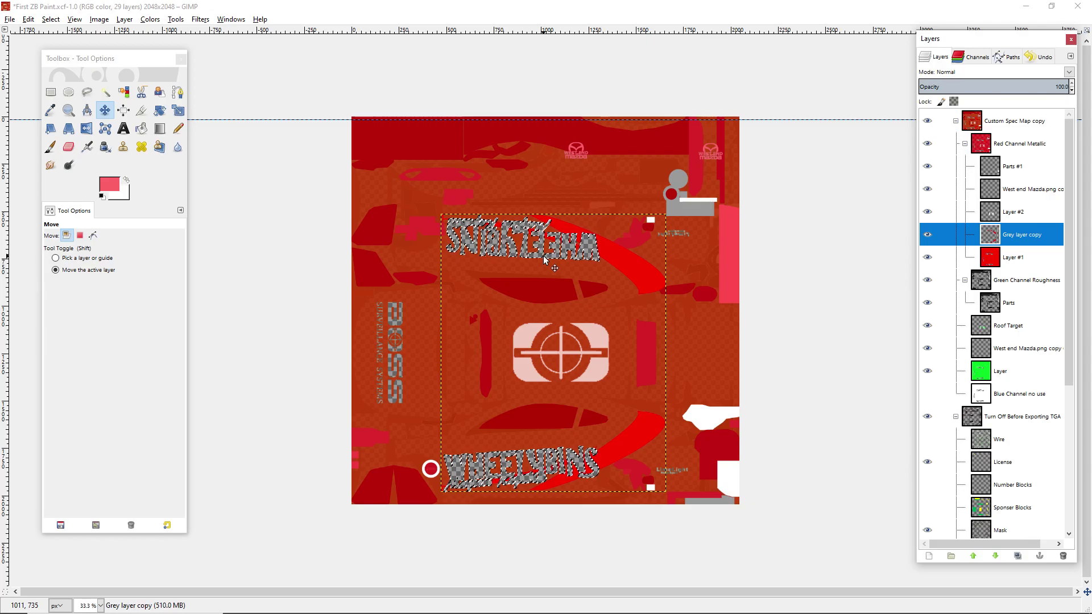
pyautogui.scroll(-5, 976, 401)
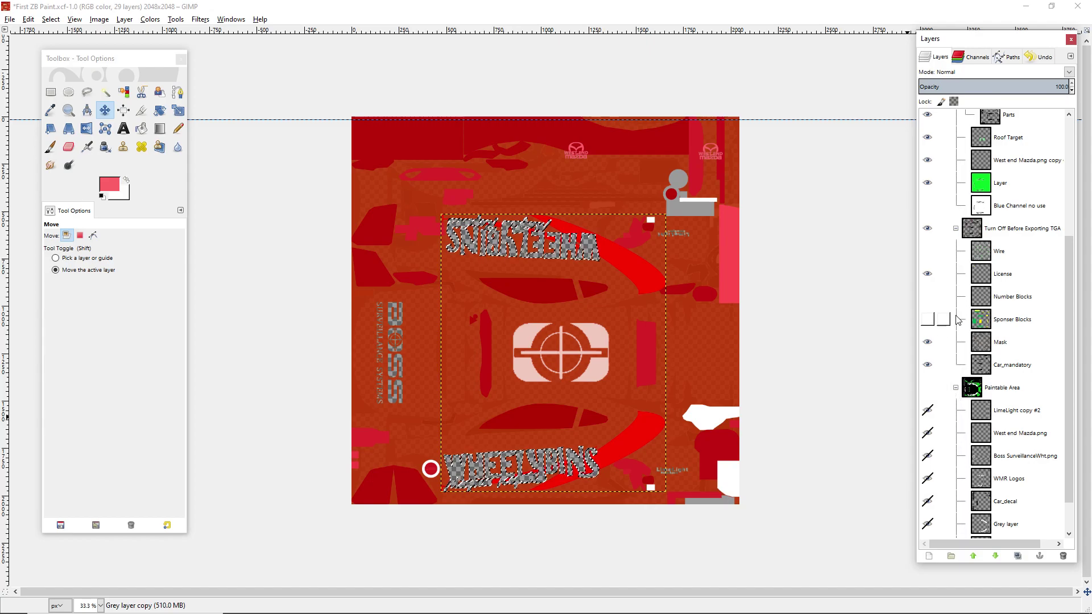
pyautogui.scroll(5, 958, 320)
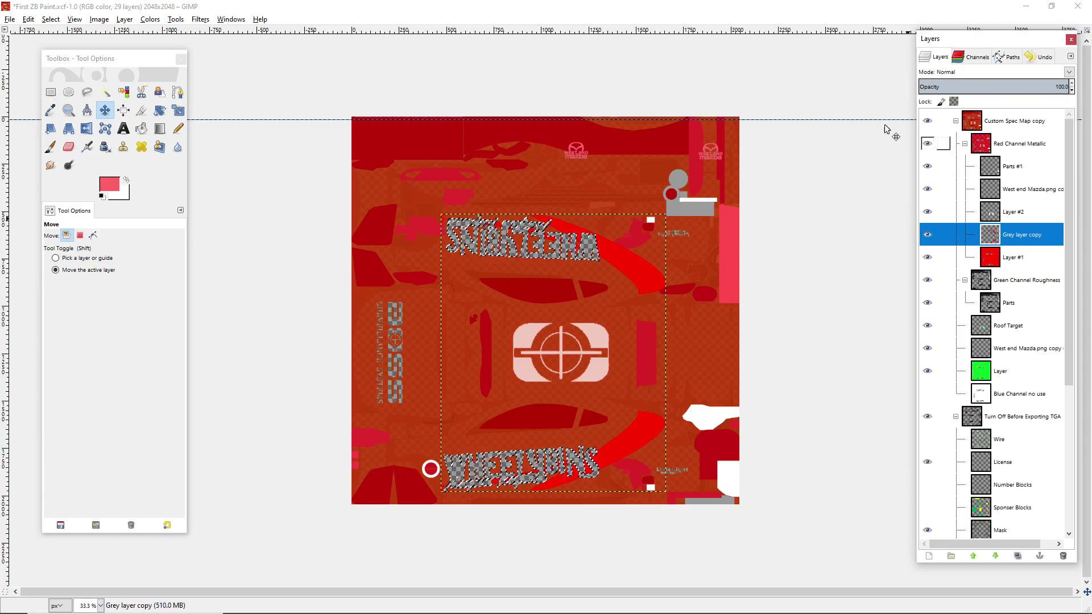
pyautogui.click(51, 20)
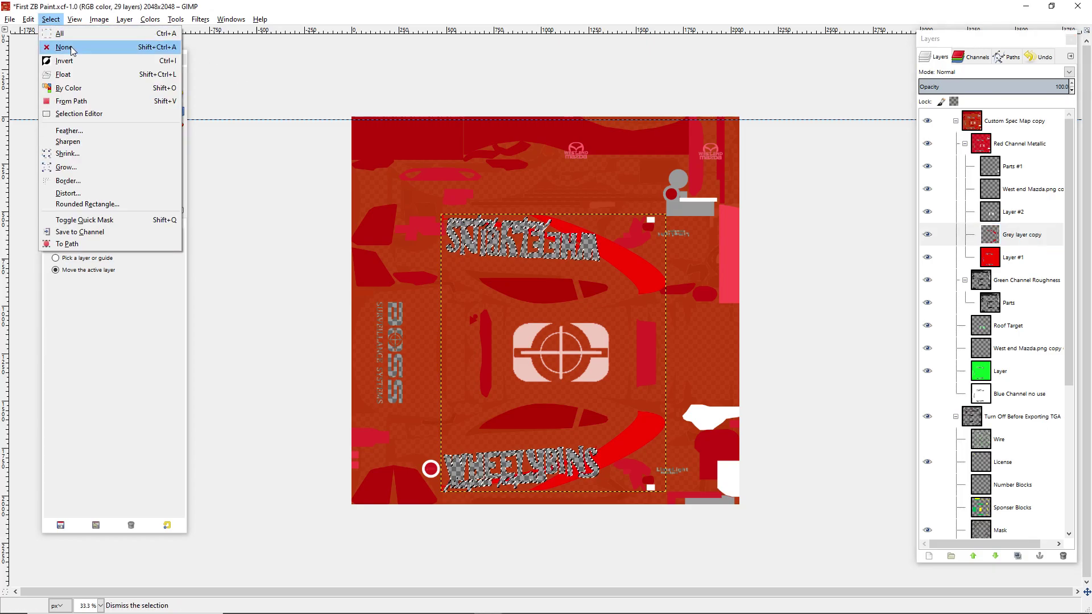
pyautogui.click(72, 51)
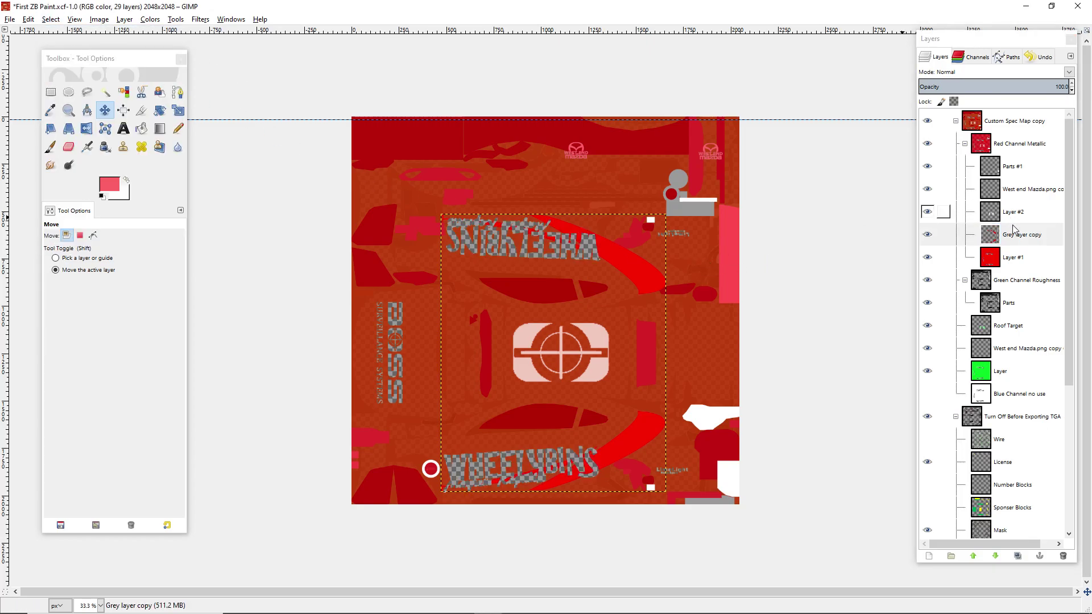
pyautogui.click(1014, 257)
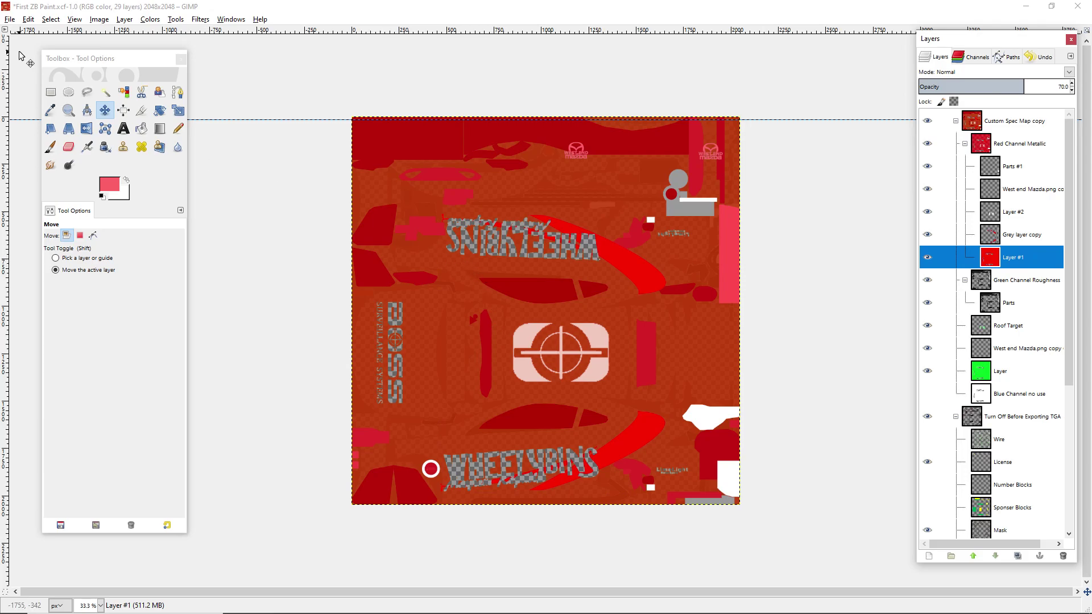
pyautogui.click(10, 21)
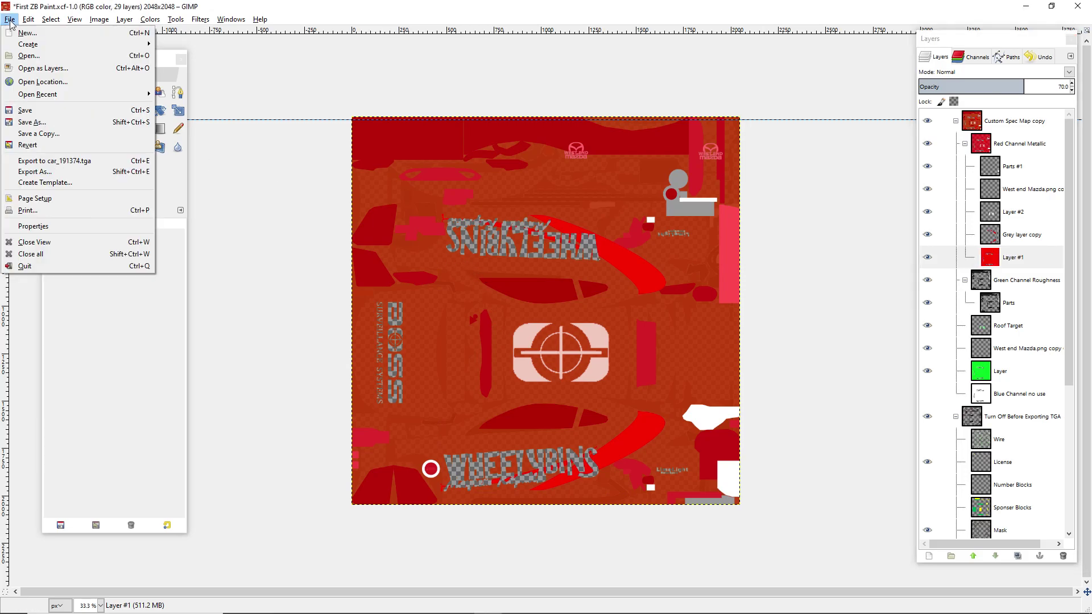
# - Export the spec map as car_spec_<member ID>.tga with RLE compression into the holden2019 folder
pyautogui.click(35, 171)
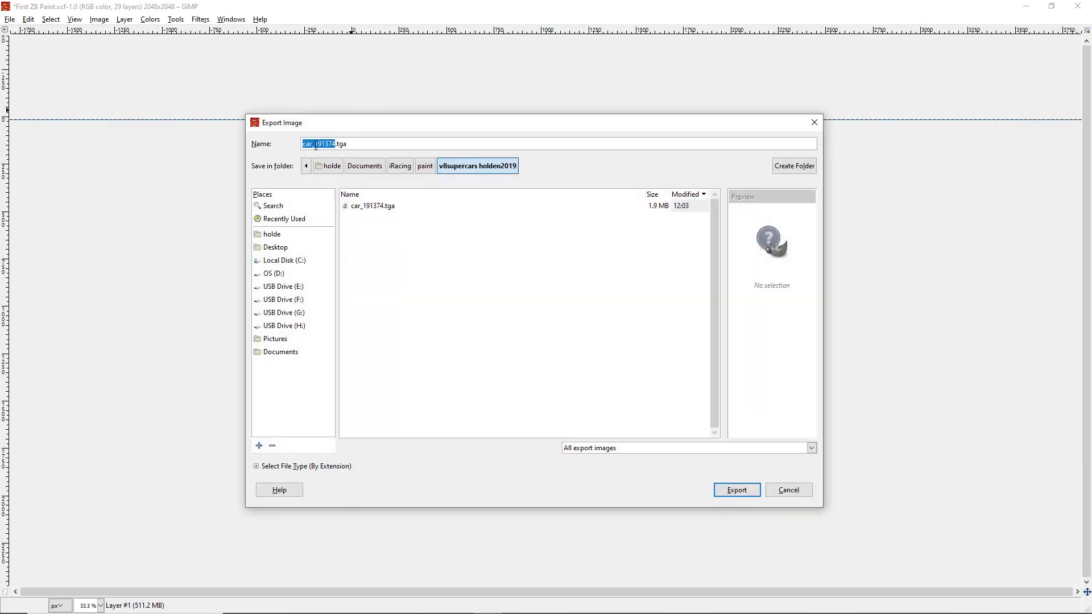
pyautogui.click(315, 144)
pyautogui.write('scep')
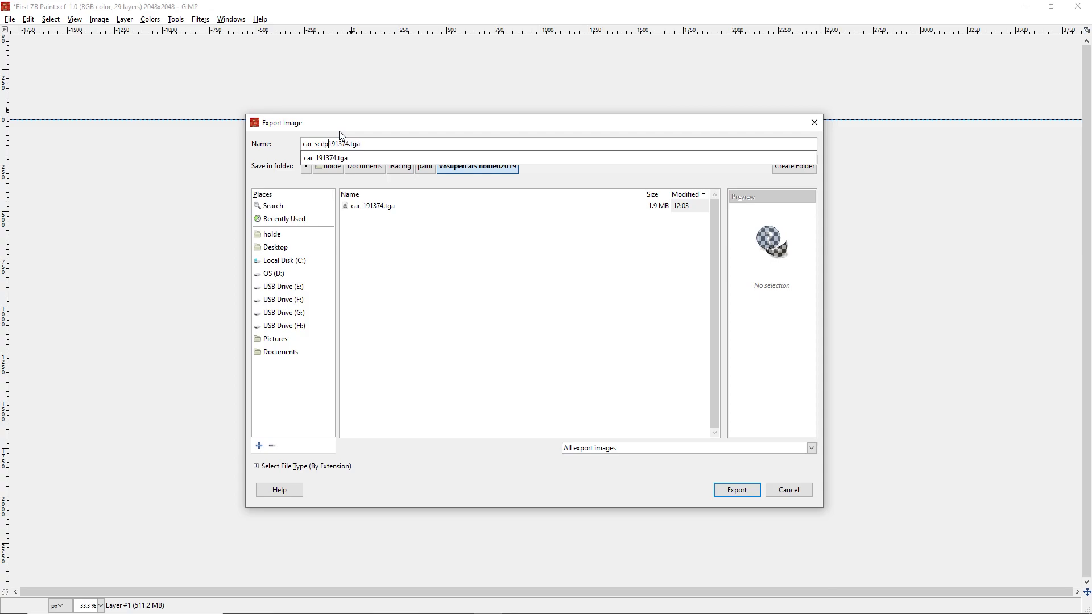
pyautogui.press('BackSpace')
pyautogui.press('BackSpace')
pyautogui.press('BackSpace')
pyautogui.write('pec_')
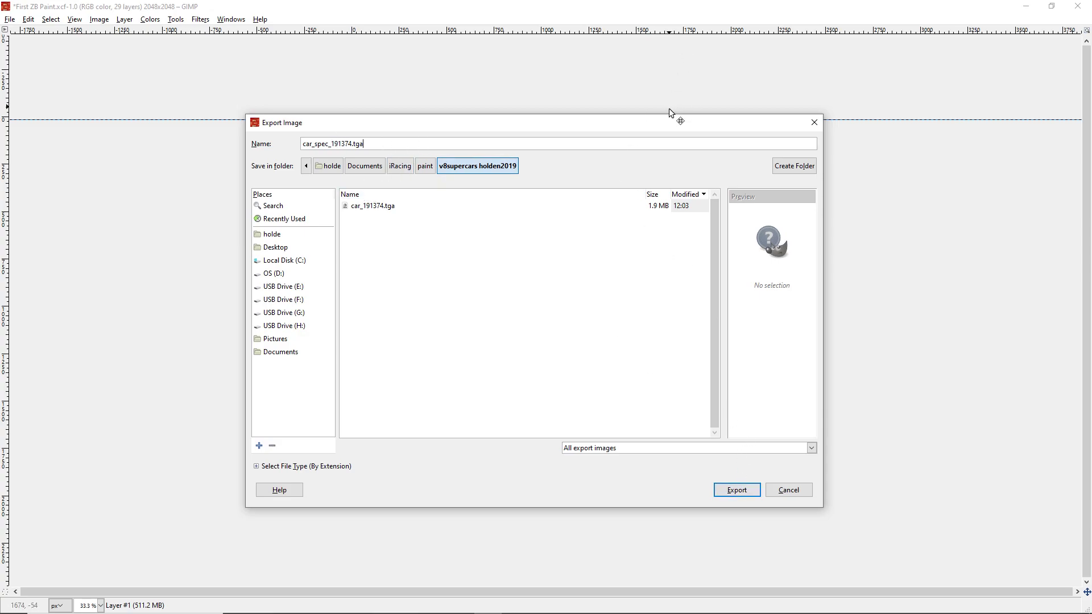
pyautogui.moveTo(675, 128); pyautogui.dragTo(612, 108)
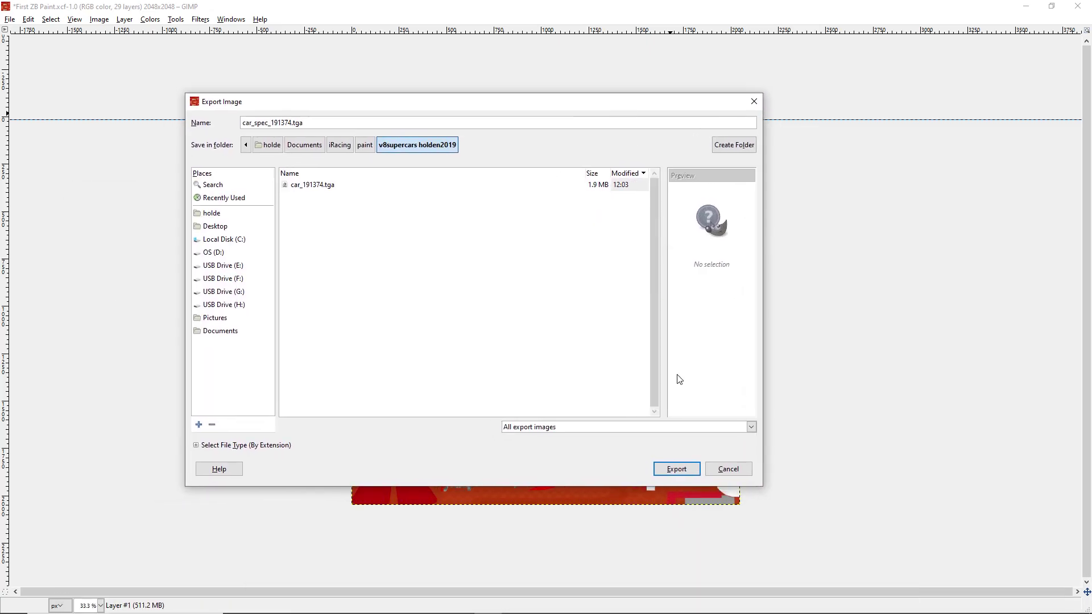
pyautogui.click(677, 470)
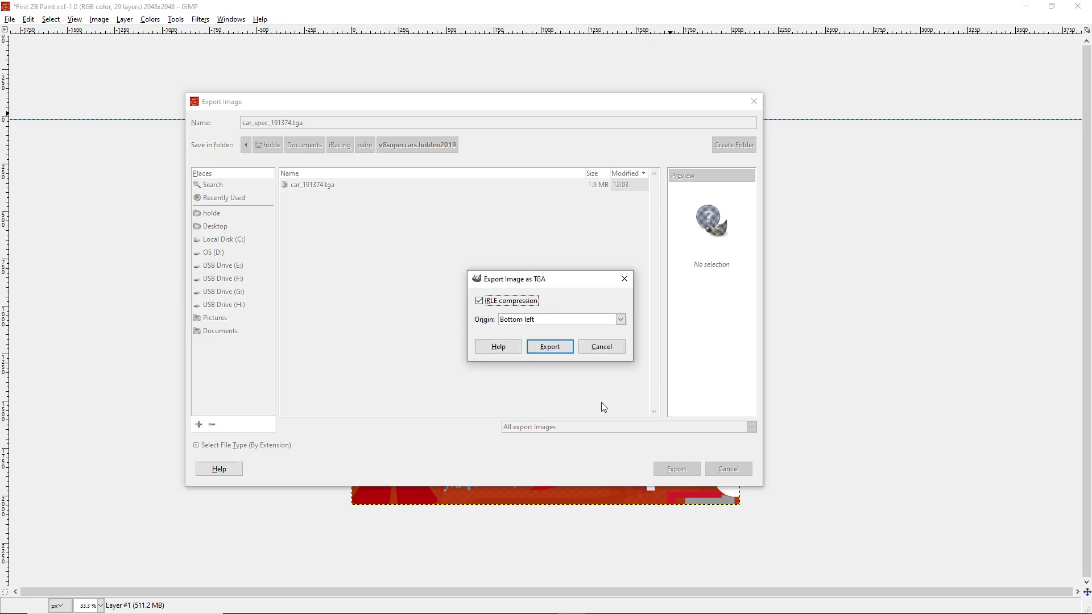
pyautogui.click(549, 348)
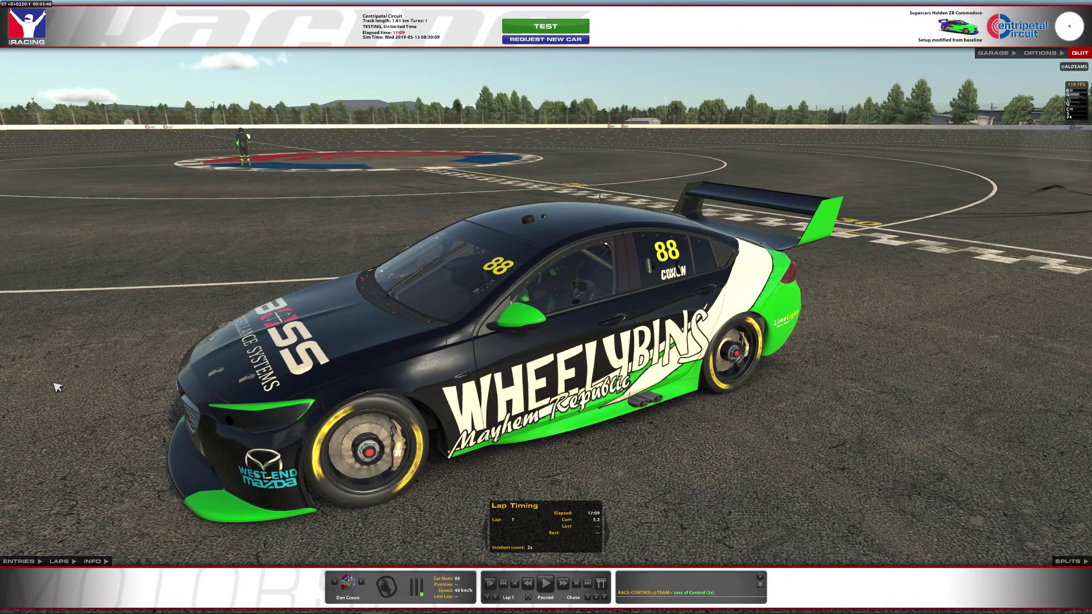
# - Refresh the Holden's livery and spec map textures in iRacing with Ctrl+R
pyautogui.hotkey('ctrl', 'r')
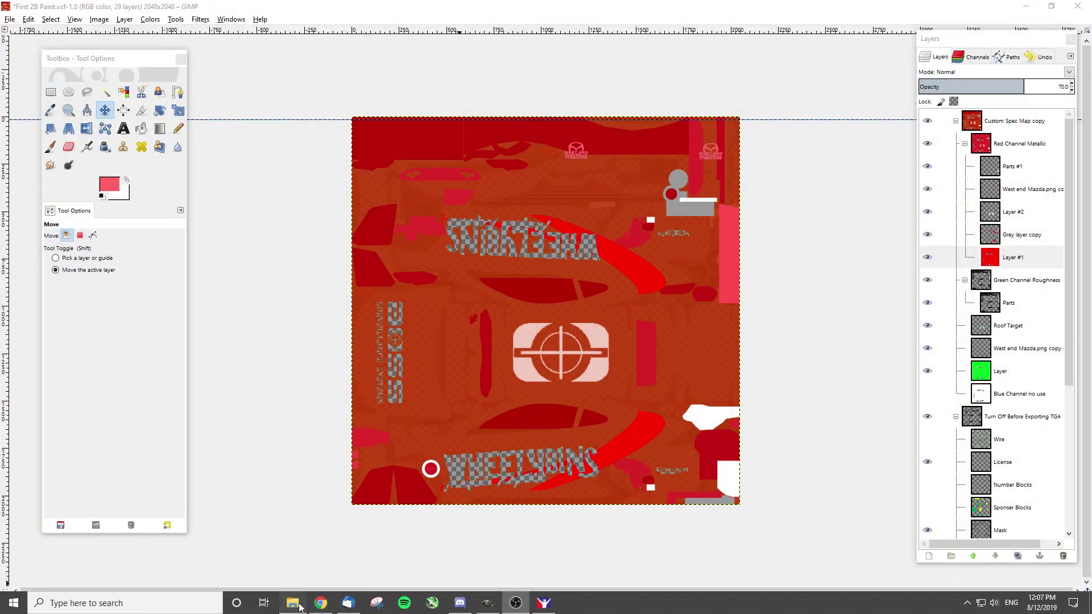
# - Check the exported car, car_spec and .mip files in holden2019, then return to Trading Paints
pyautogui.click(298, 606)
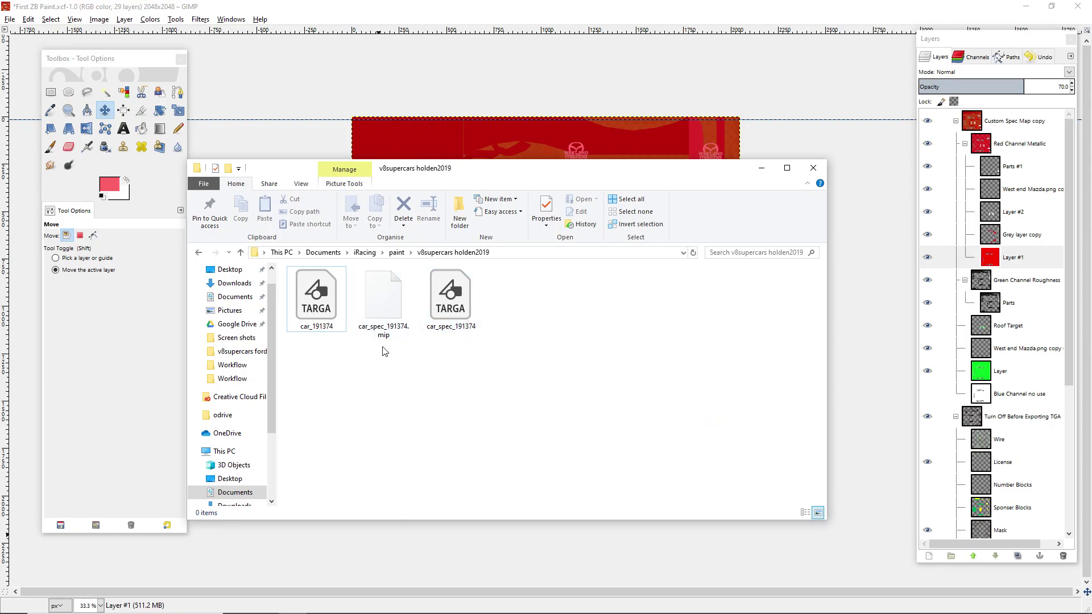
pyautogui.click(318, 316)
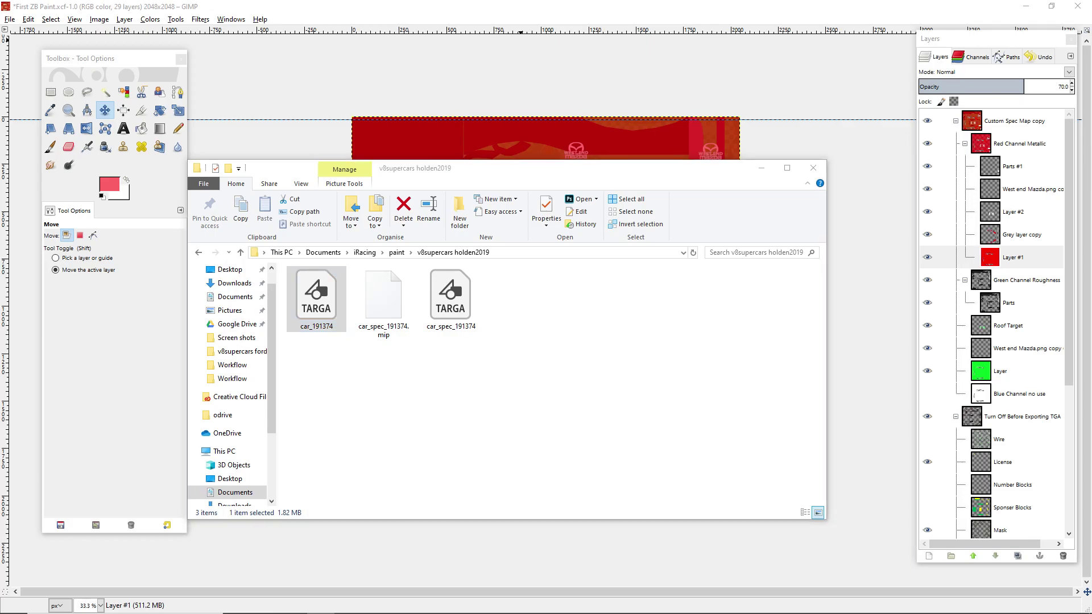
pyautogui.hotkey('alt', 'Tab')
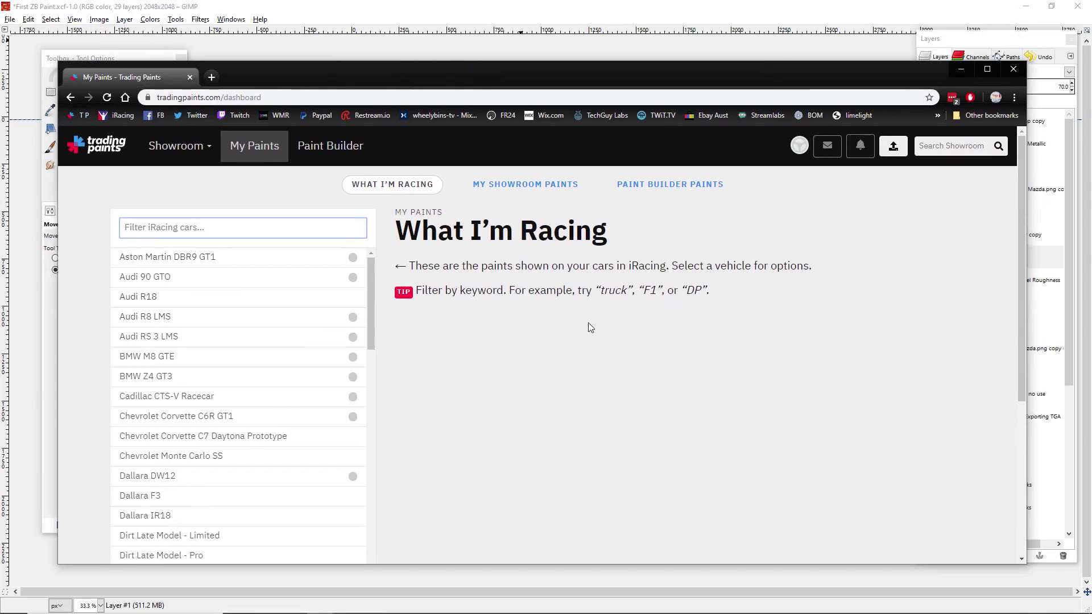
# - Scroll the What I'm Racing car list and open Supercars Holden ZB Commodore
pyautogui.scroll(-5, 589, 322)
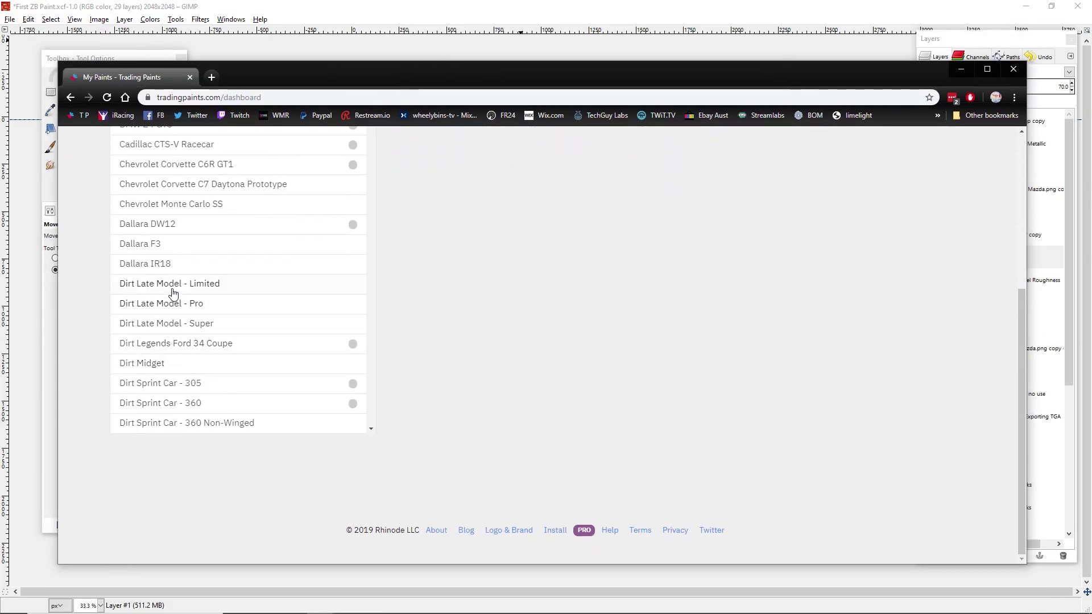
pyautogui.scroll(5, 239, 290)
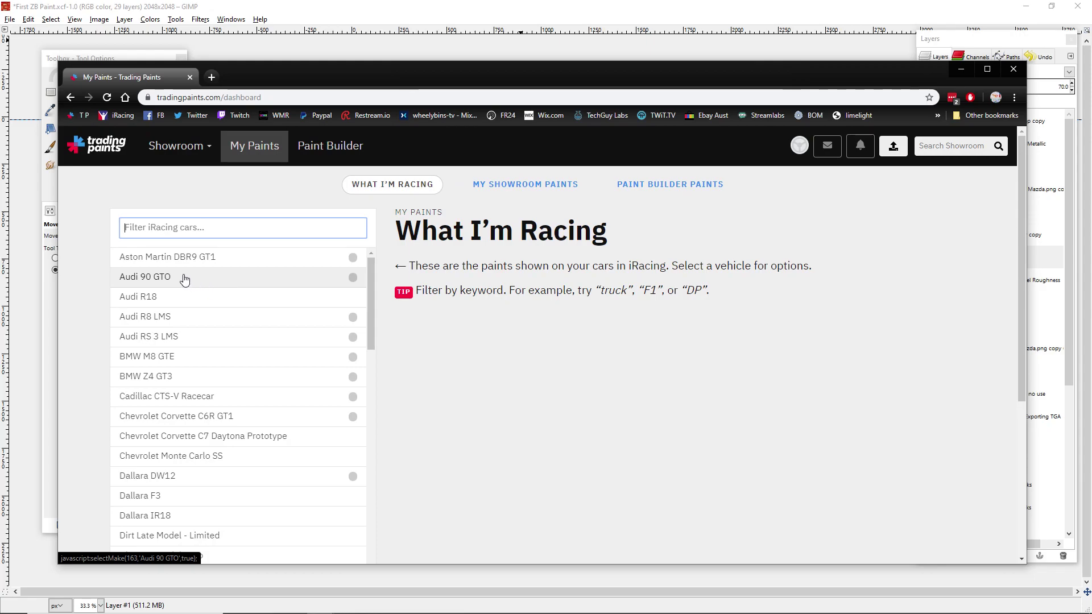
pyautogui.scroll(-2, 221, 293)
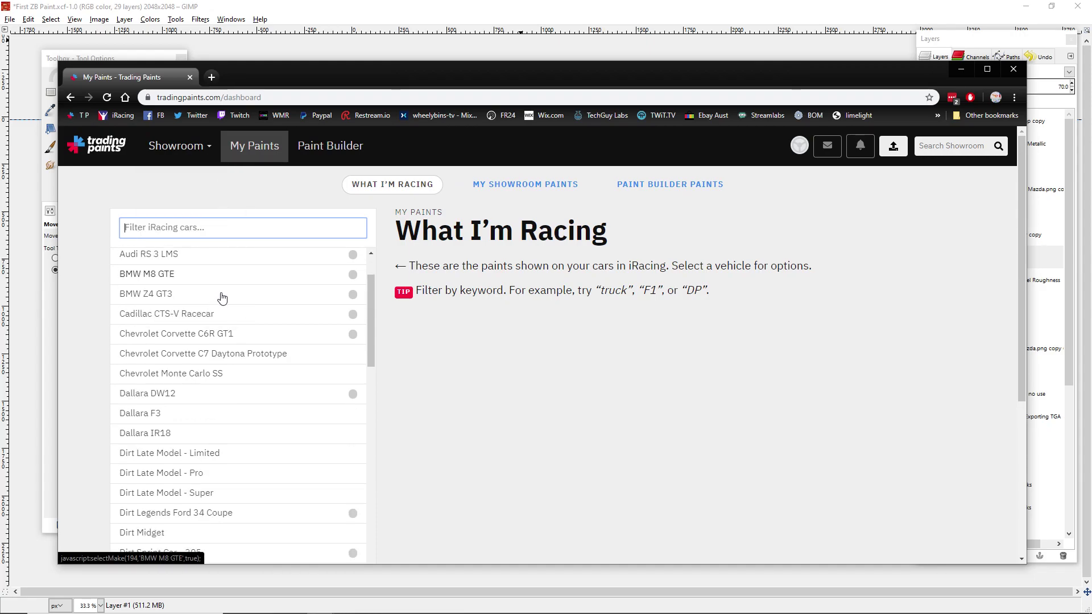
pyautogui.scroll(-15, 222, 299)
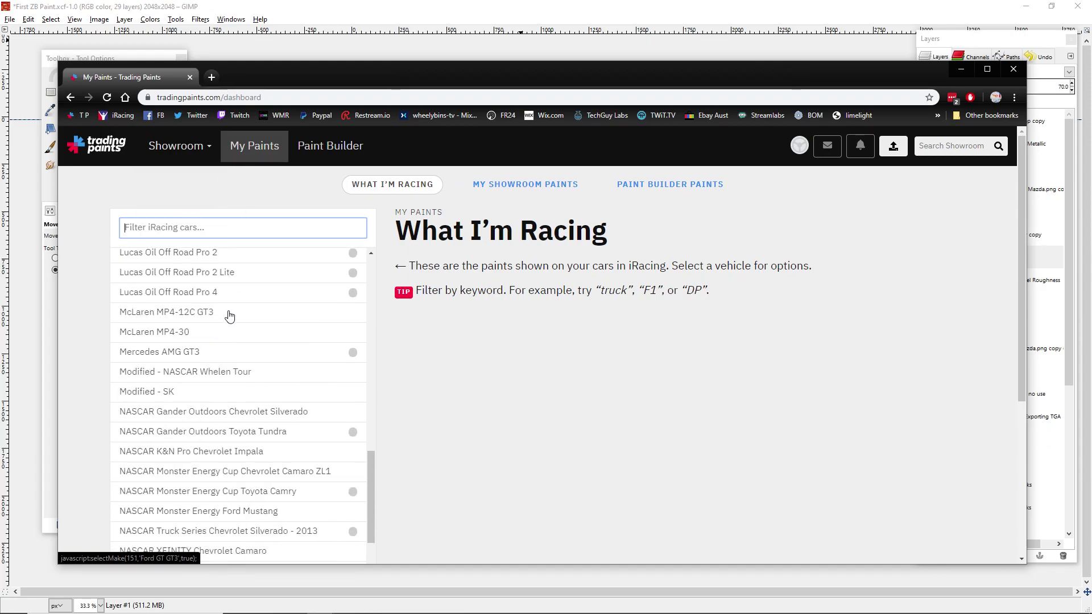
pyautogui.scroll(-10, 229, 316)
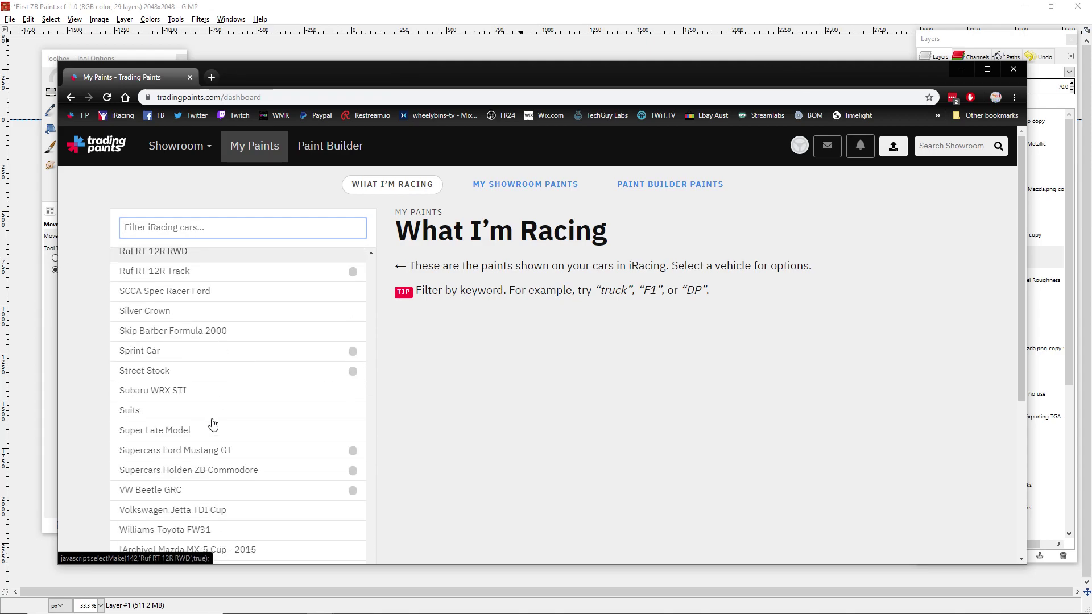
pyautogui.scroll(-2, 213, 424)
pyautogui.click(219, 396)
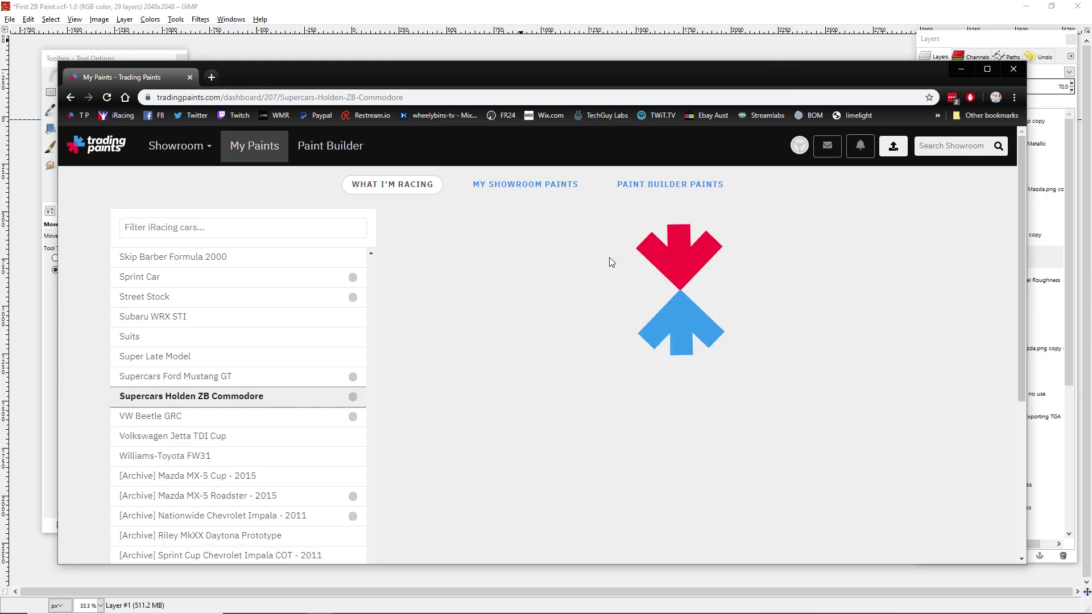
# - Start Choose New Paint, glance at the exported files folder, then close and reopen CHOOSE PAINT
pyautogui.click(890, 254)
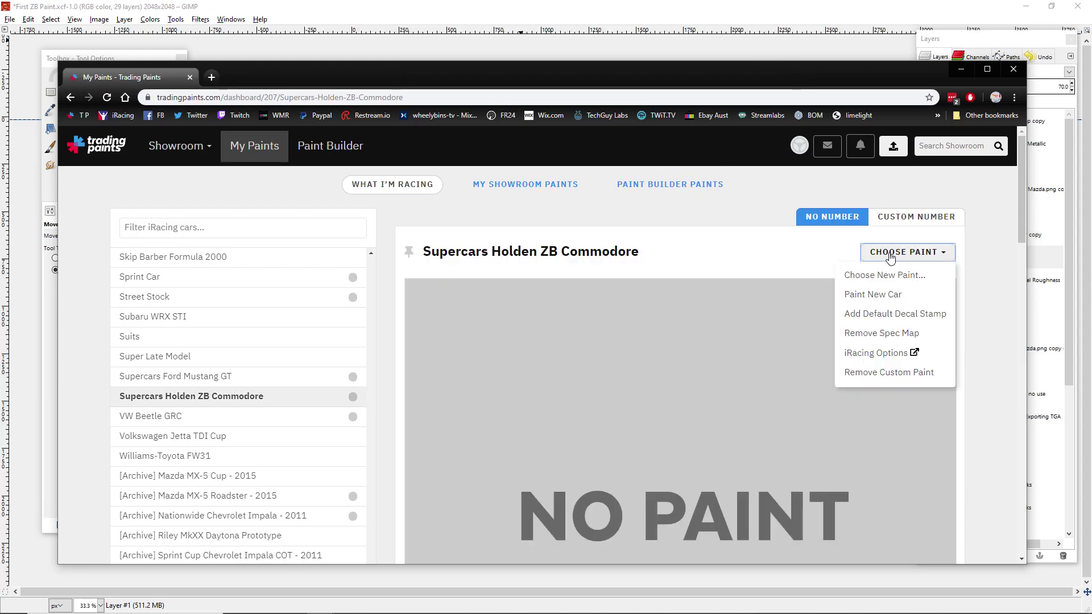
pyautogui.click(882, 276)
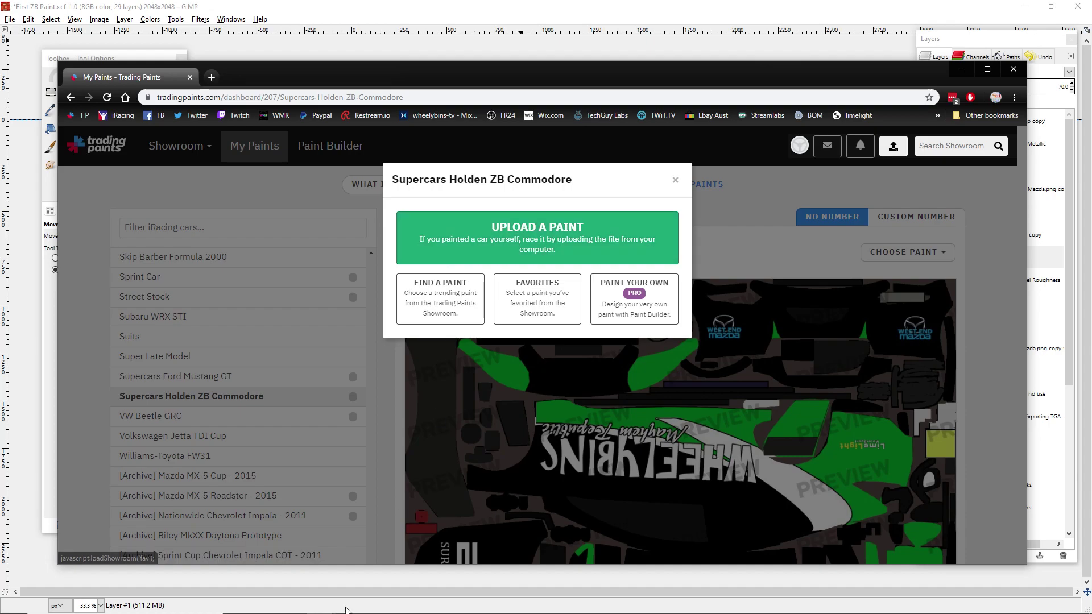
pyautogui.click(292, 607)
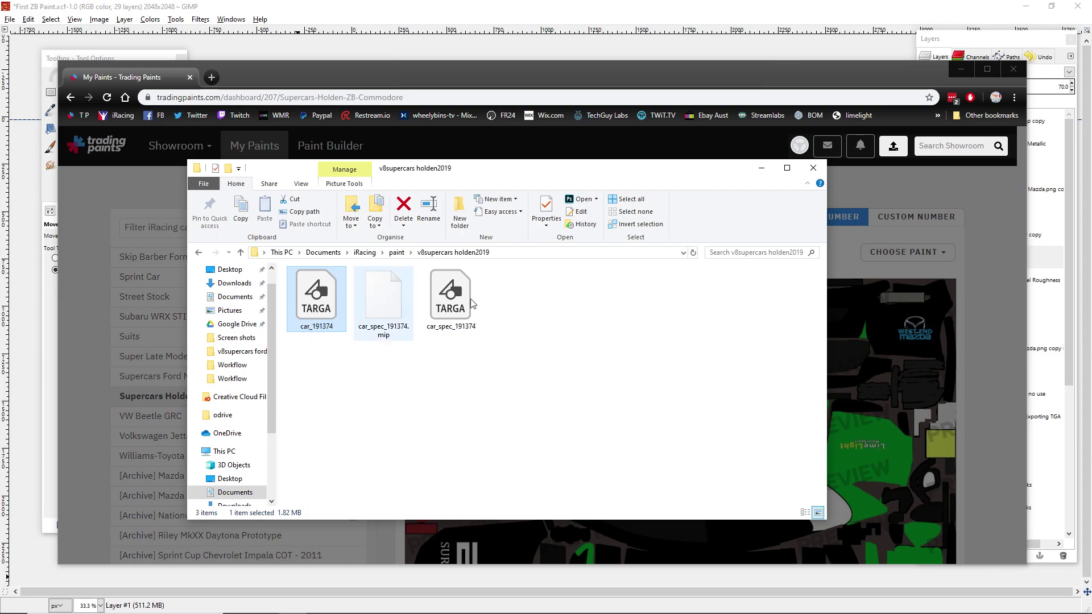
pyautogui.click(766, 168)
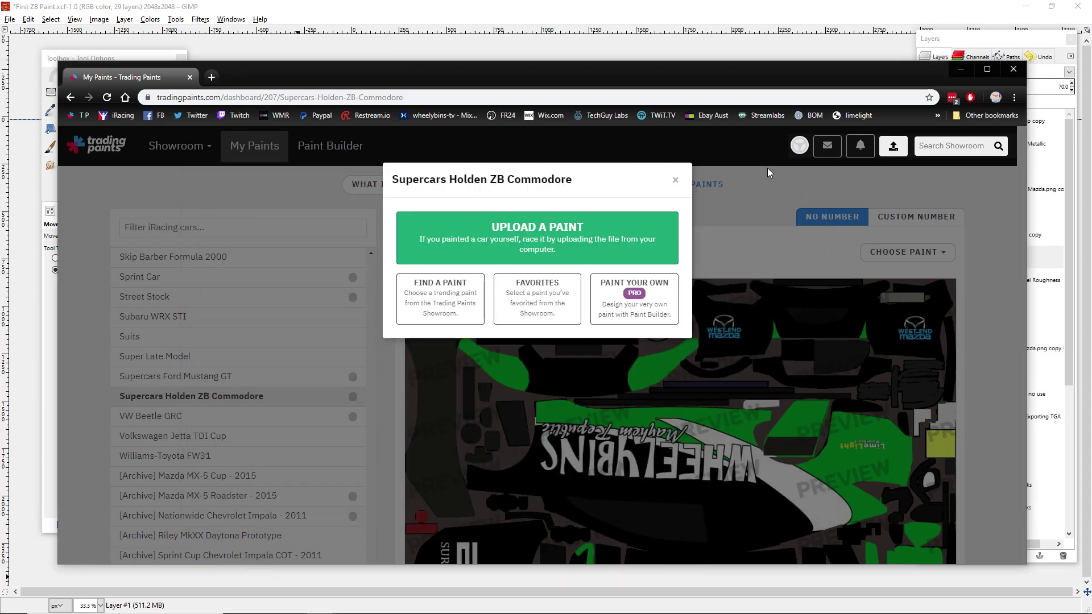
pyautogui.click(675, 179)
pyautogui.click(903, 253)
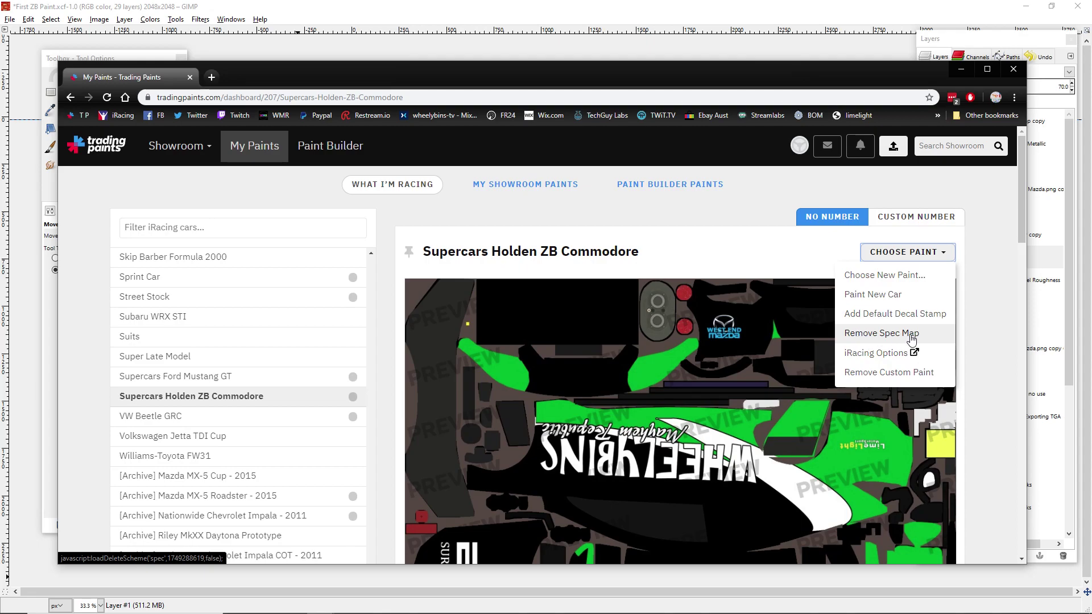
pyautogui.click(293, 603)
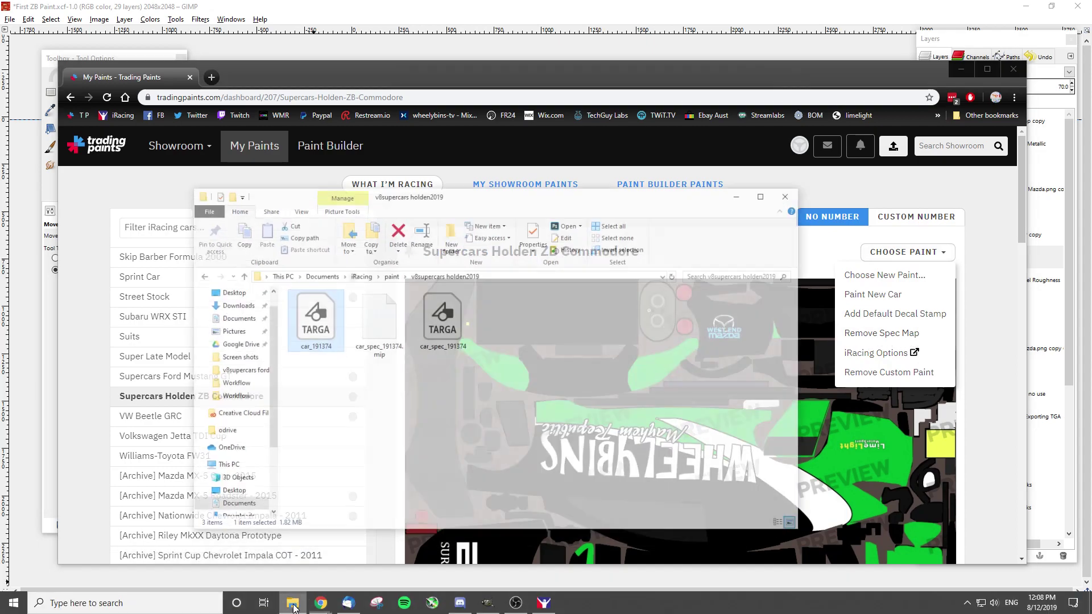
pyautogui.click(384, 304)
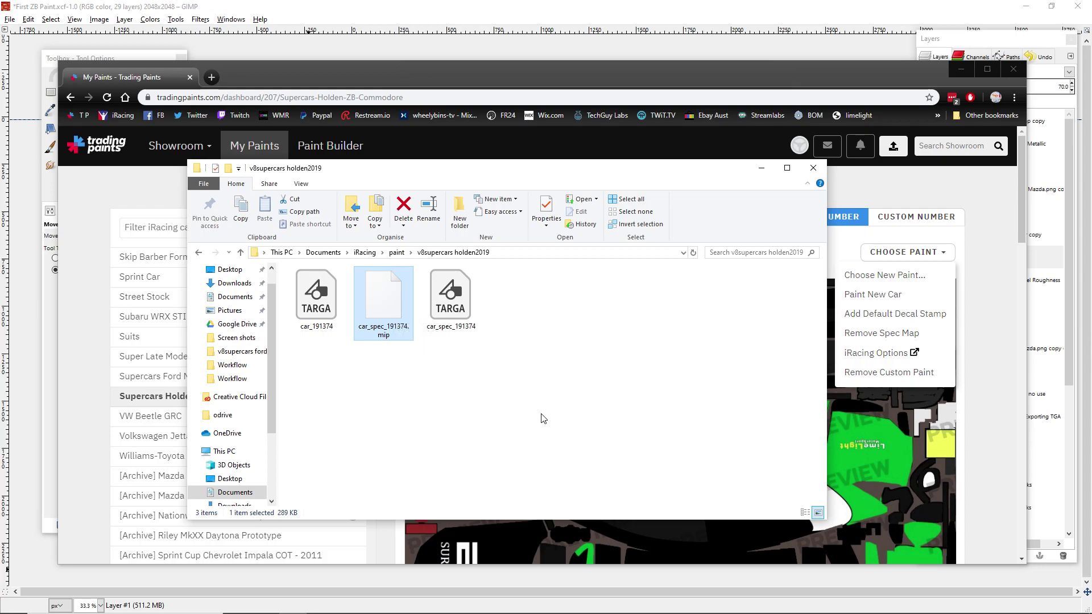
pyautogui.click(315, 322)
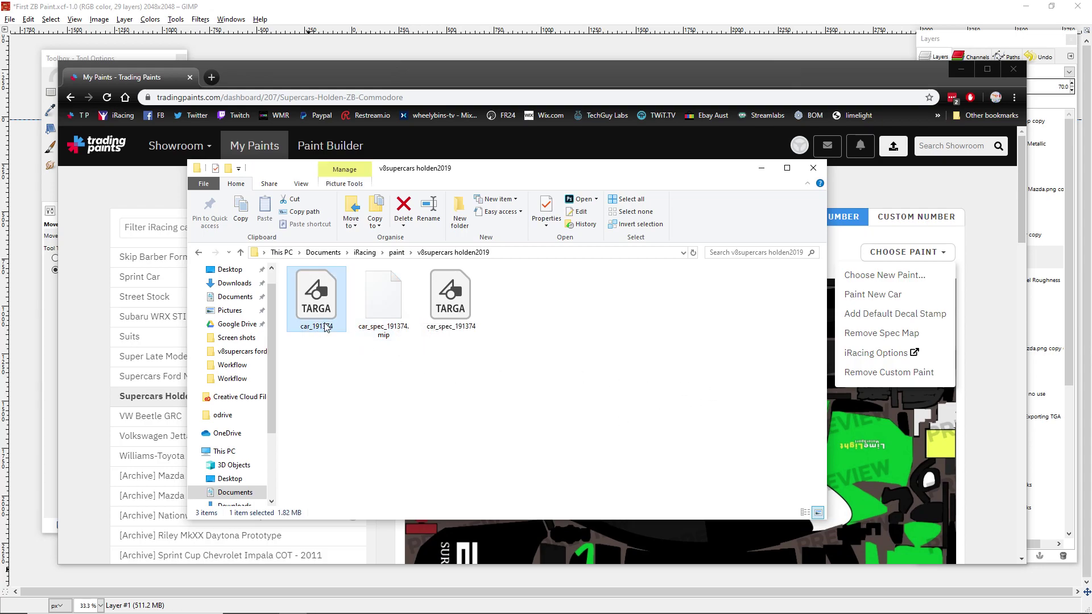
pyautogui.click(377, 320)
pyautogui.click(317, 324)
pyautogui.keyDown('ctrl'); pyautogui.click(375, 313); pyautogui.keyUp('ctrl')
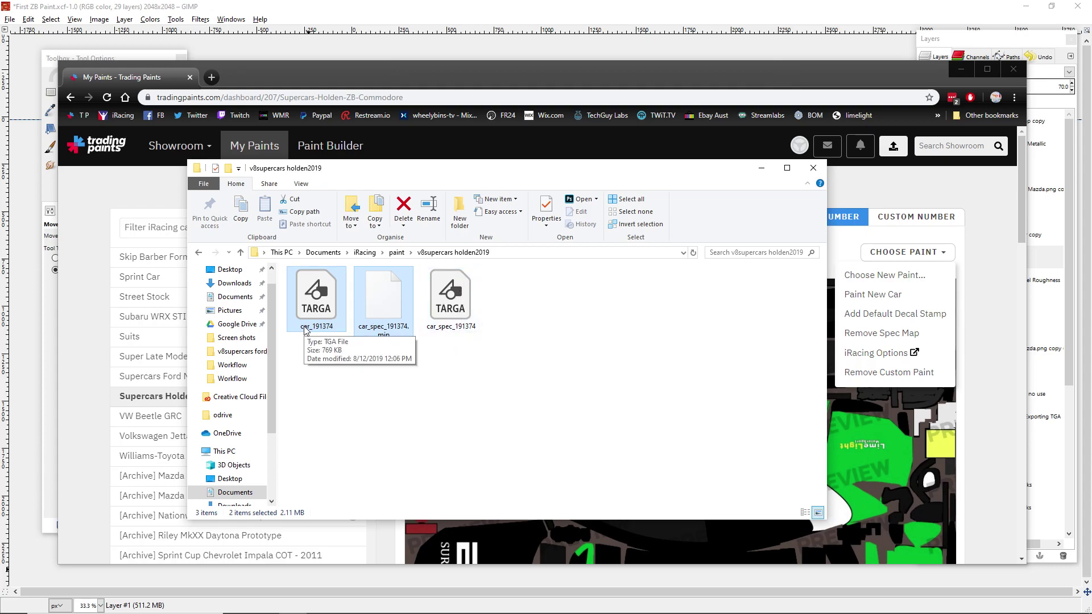
pyautogui.moveTo(393, 328)
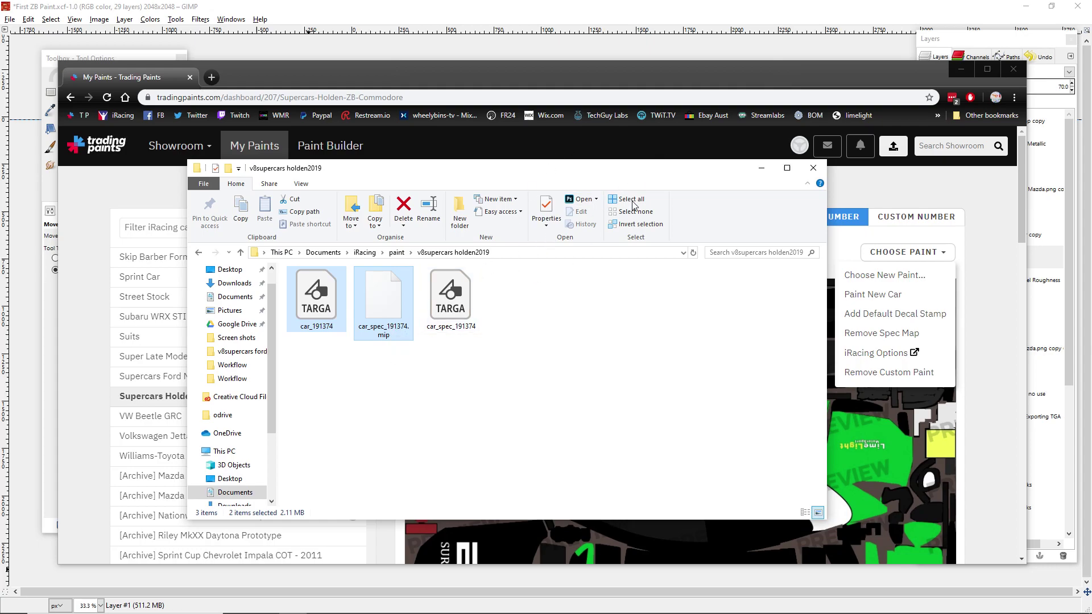
pyautogui.moveTo(660, 170); pyautogui.dragTo(590, 239)
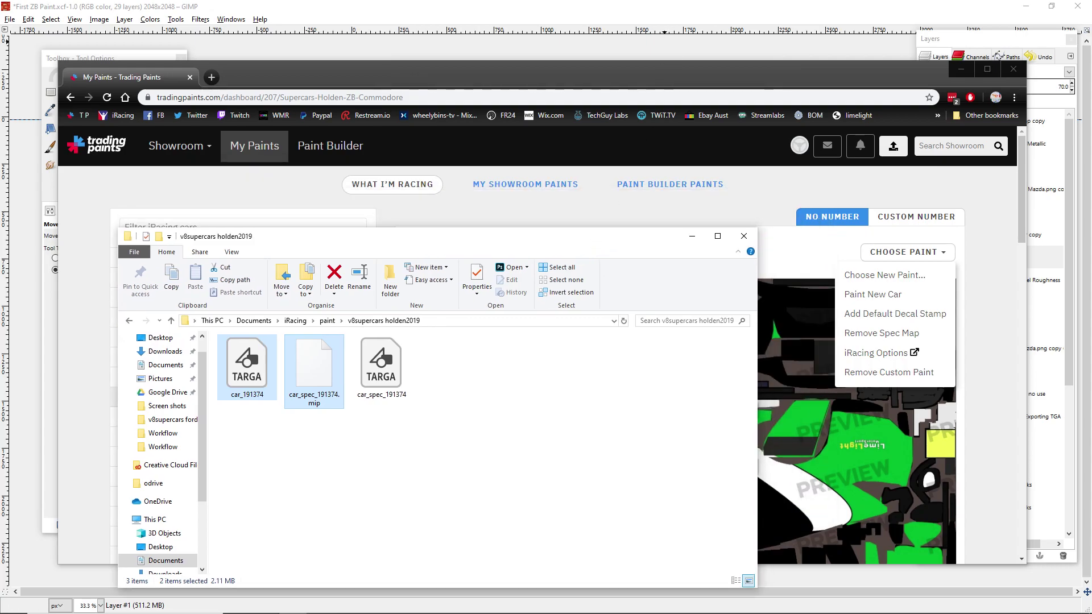
pyautogui.click(692, 236)
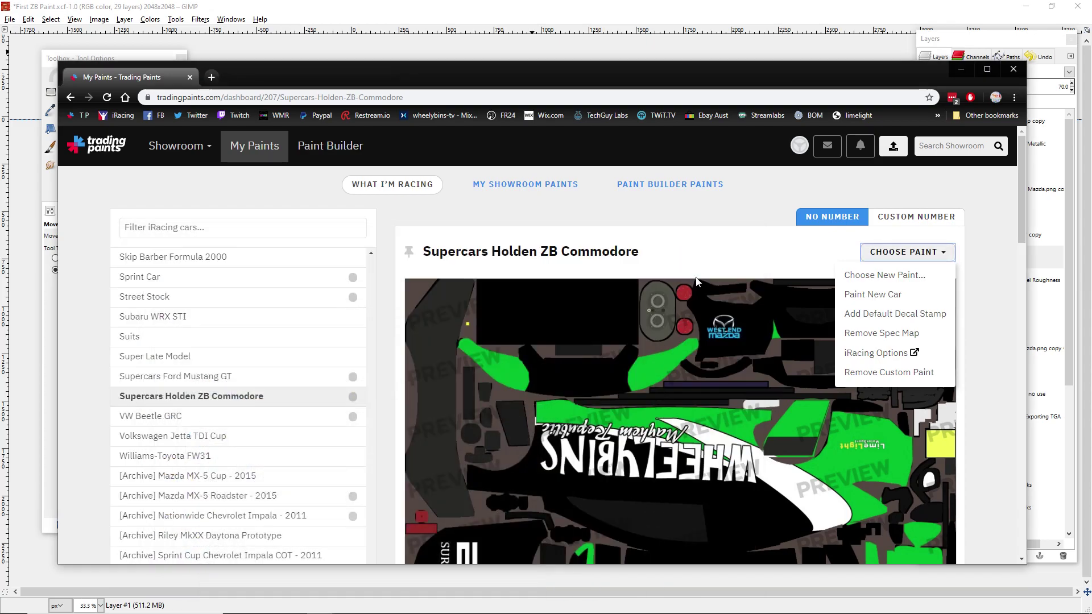
# - Minimize Chrome to bring GIMP's red spec map canvas back to the front
pyautogui.click(964, 73)
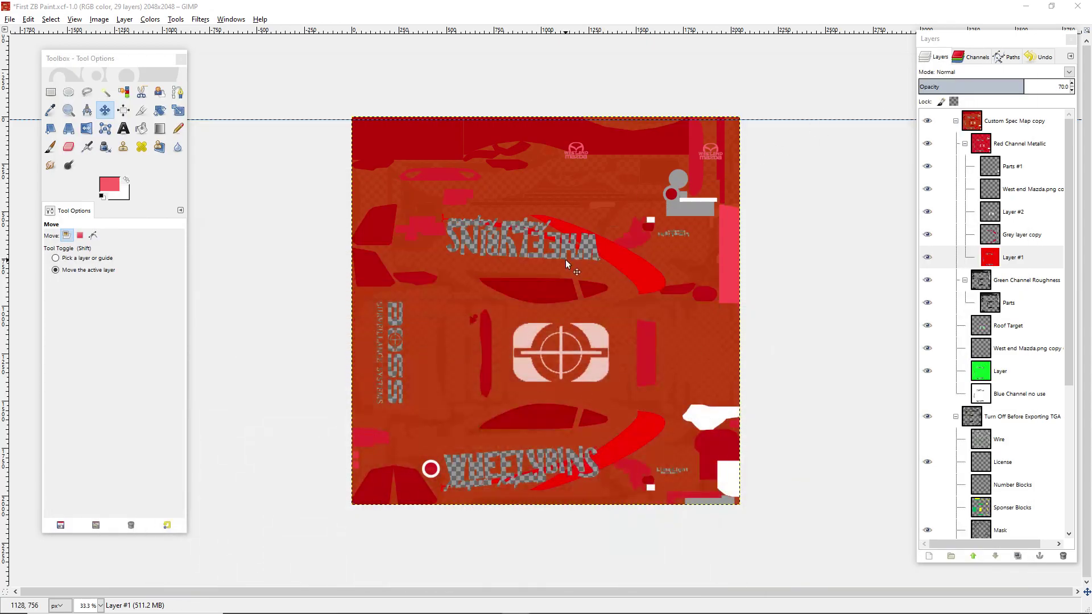